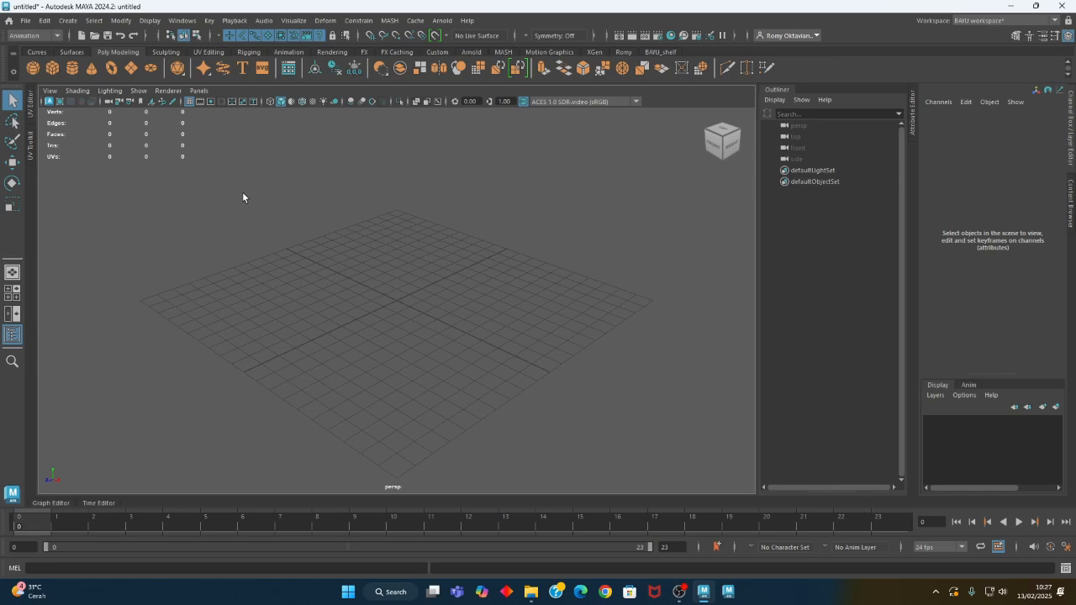
Create a polygon cube and raise it above the grid to about Translate Y 111.4
{"action": "left_click", "coordinate": [68, 22]}
{"action": "mouse_move", "coordinate": [171, 62]}
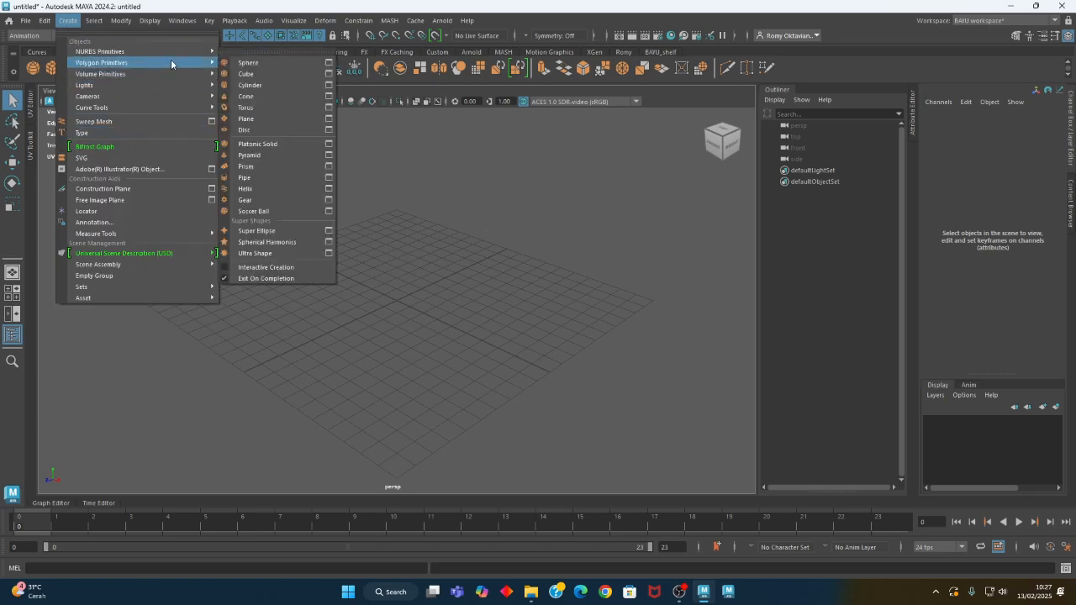
{"action": "left_click", "coordinate": [258, 76]}
{"action": "left_click_drag", "start_coordinate": [385, 341], "coordinate": [370, 402], "text": "alt"}
{"action": "key", "text": "w"}
{"action": "left_click_drag", "start_coordinate": [390, 332], "coordinate": [509, 261]}
{"action": "middle_click_drag", "start_coordinate": [510, 261], "coordinate": [504, 343], "text": "alt"}
{"action": "mouse_move", "coordinate": [507, 351]}
{"action": "left_mouse_down", "text": "alt"}
{"action": "mouse_move", "coordinate": [472, 370]}
{"action": "mouse_move", "coordinate": [514, 363]}
{"action": "left_mouse_up", "text": "alt"}
{"action": "mouse_move", "coordinate": [403, 363]}
{"action": "left_mouse_down", "text": "alt"}
{"action": "mouse_move", "coordinate": [437, 370]}
{"action": "mouse_move", "coordinate": [421, 362]}
{"action": "left_mouse_up", "text": "alt"}
Set the cube's height to 100 and its depth to 40
{"action": "left_click", "coordinate": [935, 240]}
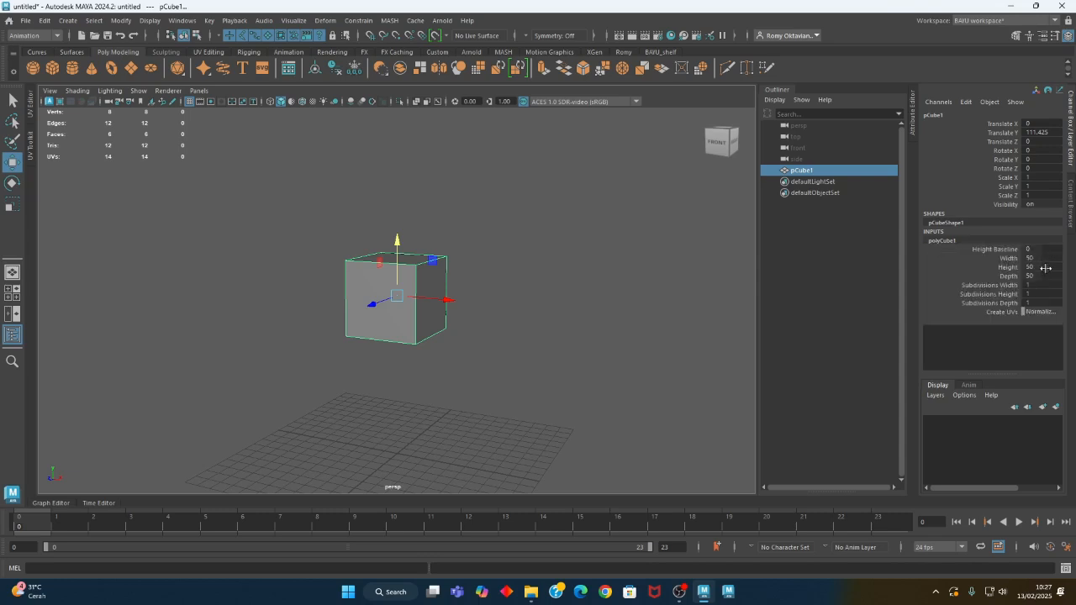
{"action": "left_click_drag", "start_coordinate": [1045, 257], "coordinate": [1042, 275]}
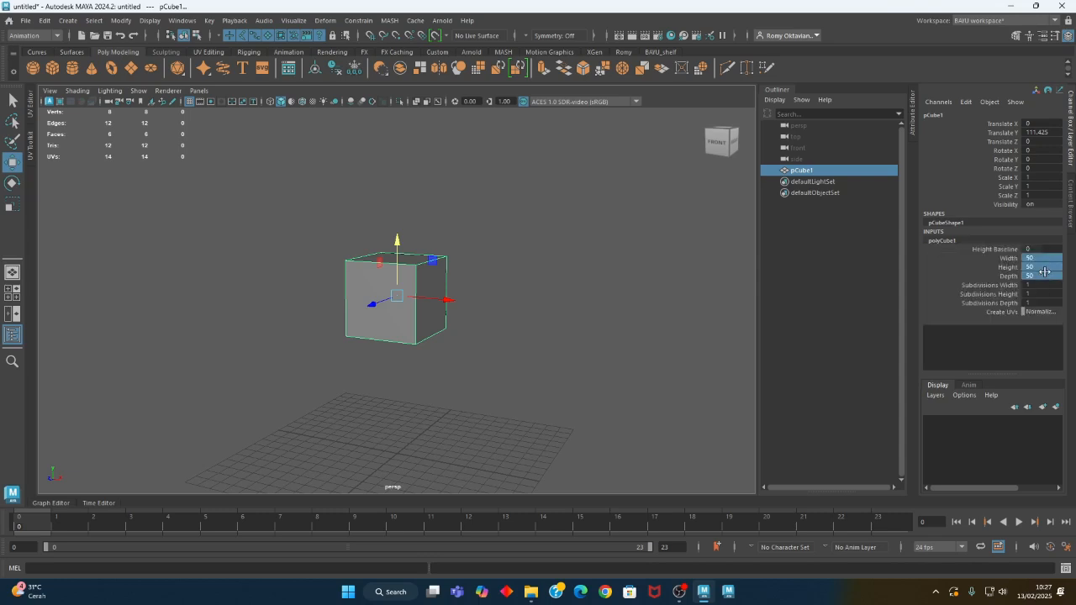
{"action": "left_click_drag", "start_coordinate": [392, 378], "coordinate": [473, 397], "text": "alt"}
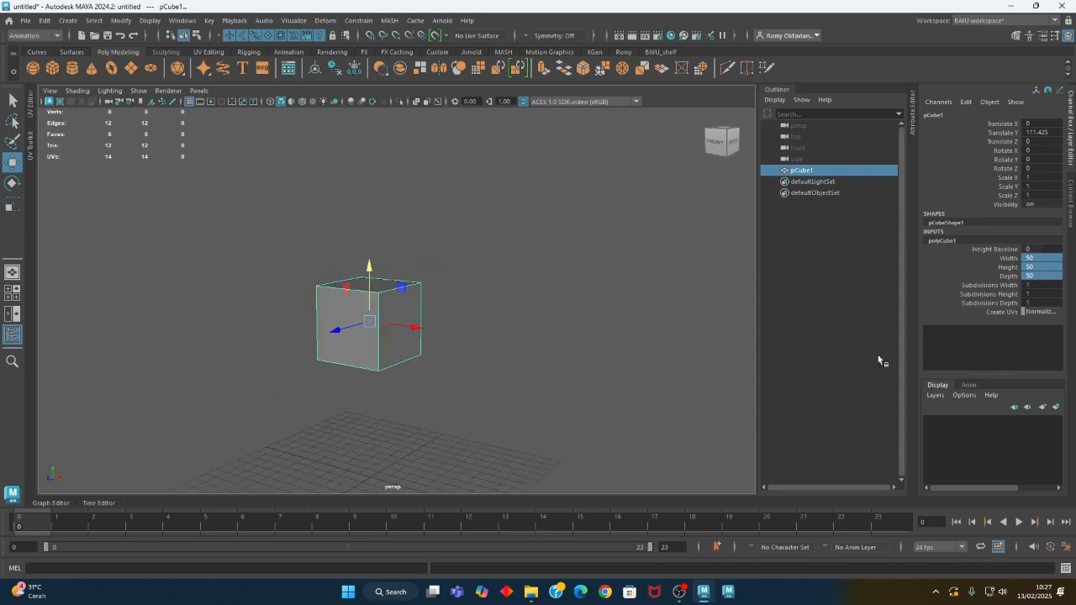
{"action": "double_click", "coordinate": [1042, 266]}
{"action": "key", "text": "Return"}
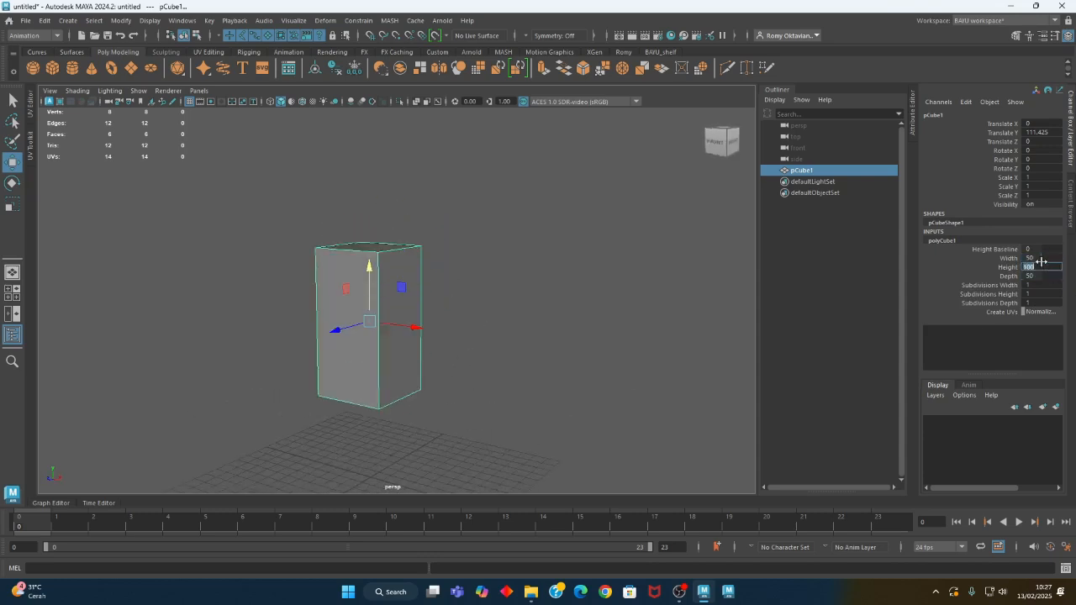
{"action": "left_click_drag", "start_coordinate": [311, 441], "coordinate": [404, 334], "text": "alt"}
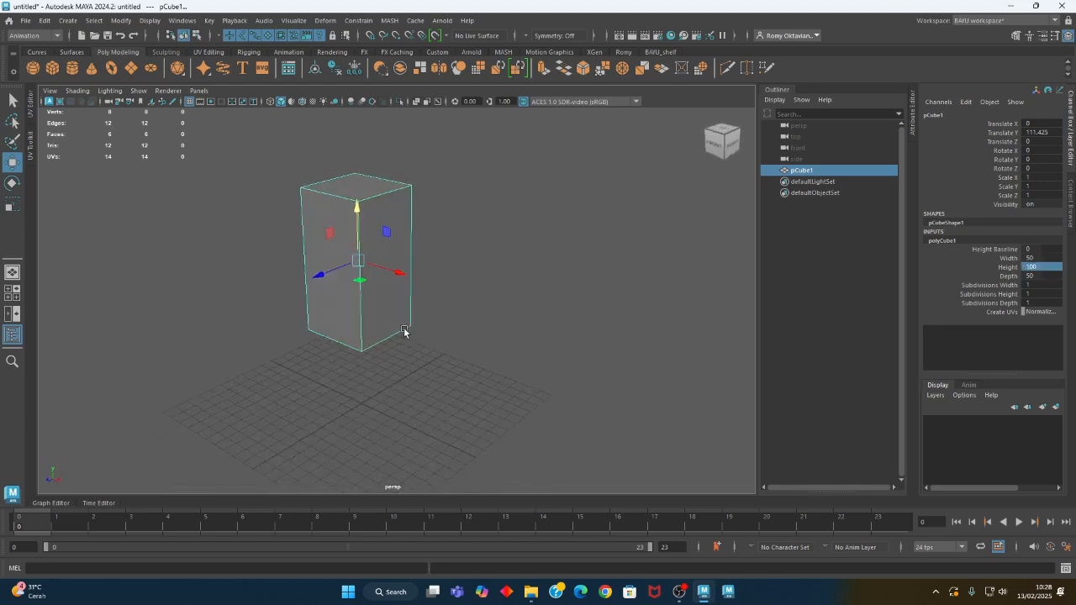
{"action": "double_click", "coordinate": [1041, 276]}
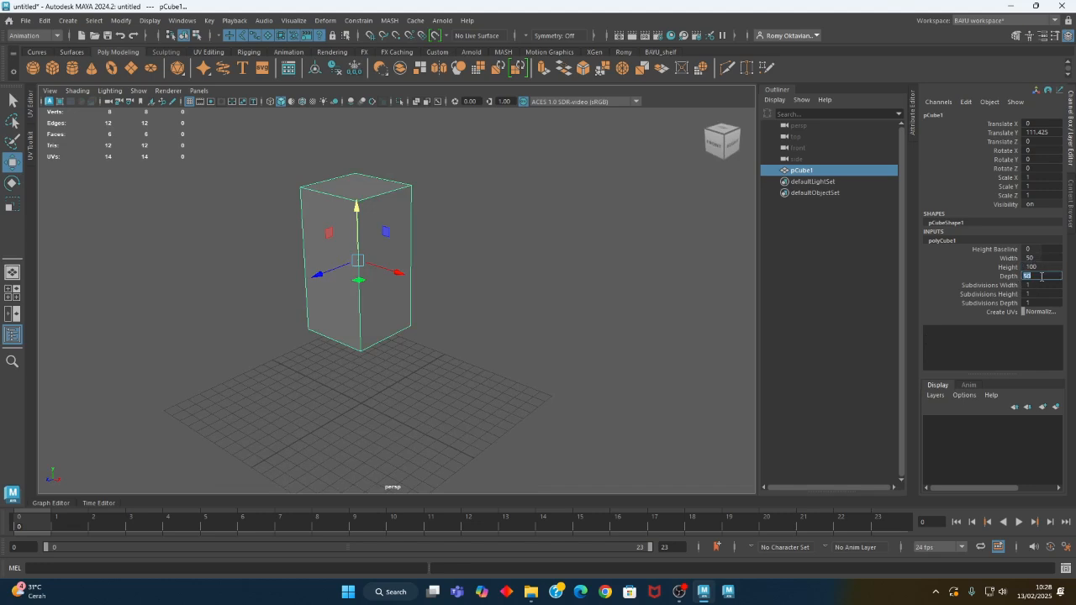
{"action": "type", "text": "40"}
{"action": "key", "text": "Return"}
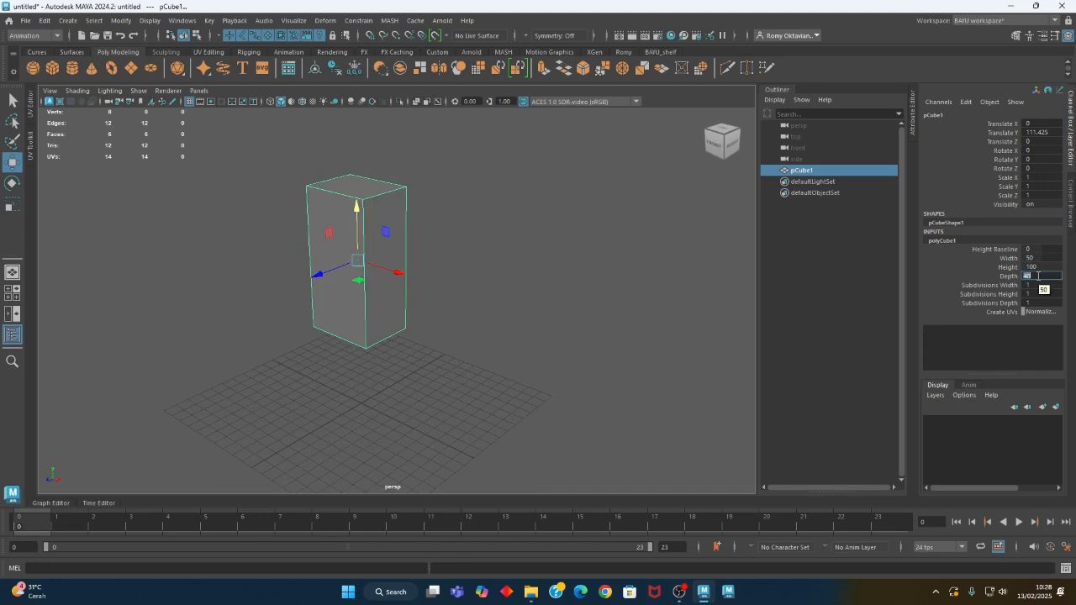
{"action": "left_click_drag", "start_coordinate": [372, 307], "coordinate": [373, 351], "text": "alt"}
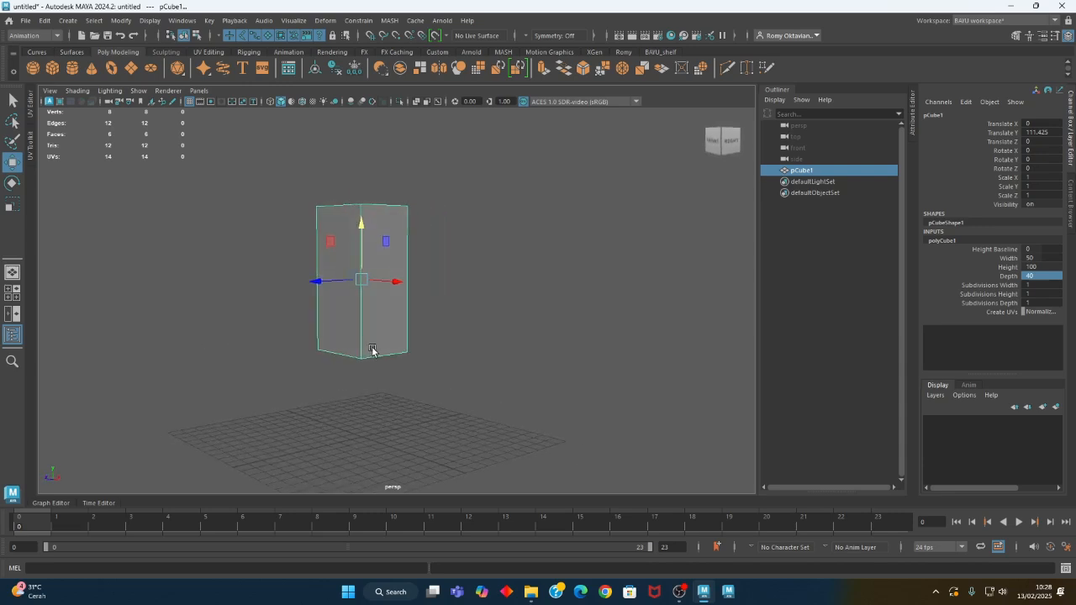
Create a second polygon cube, move it up above the first box, and turn on wireframe on shaded display
{"action": "left_click", "coordinate": [67, 20]}
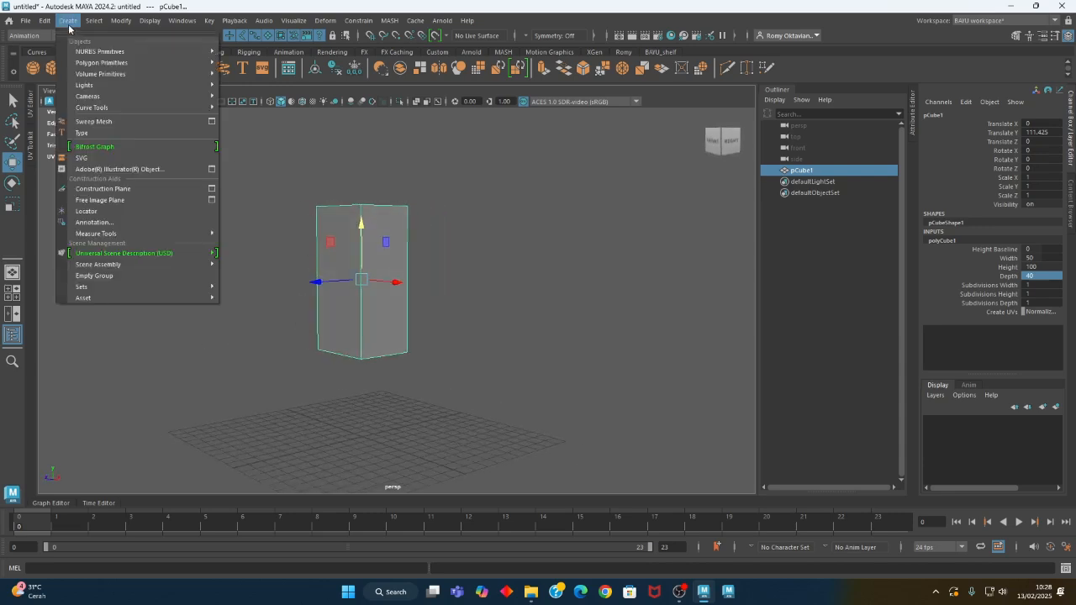
{"action": "mouse_move", "coordinate": [128, 74]}
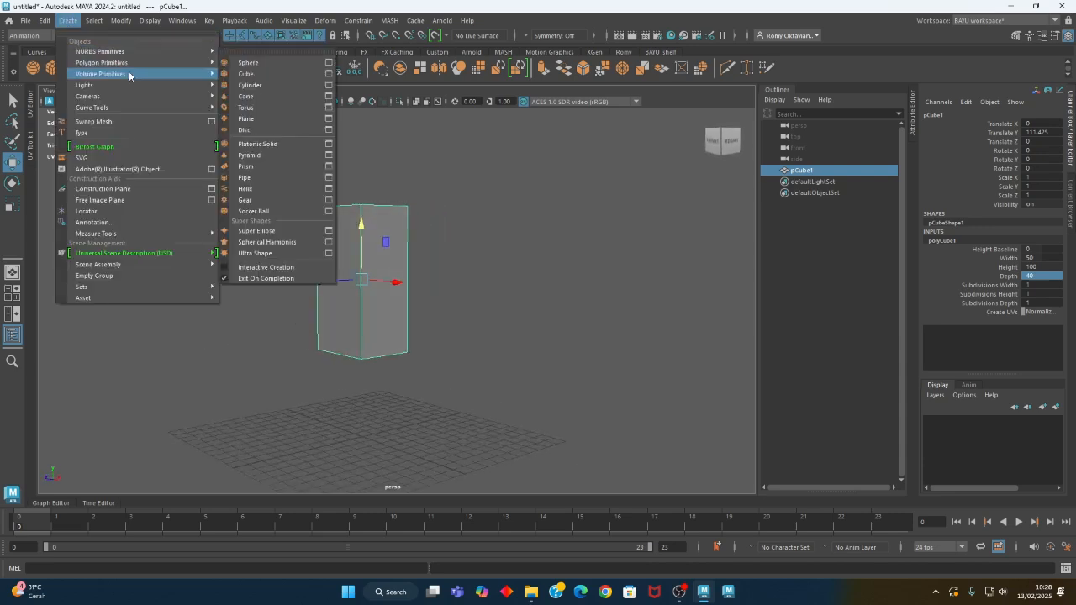
{"action": "left_click", "coordinate": [254, 74]}
{"action": "left_click_drag", "start_coordinate": [362, 380], "coordinate": [315, 86]}
{"action": "left_click_drag", "start_coordinate": [456, 312], "coordinate": [371, 296], "text": "alt"}
{"action": "left_click", "coordinate": [303, 101]}
{"action": "mouse_move", "coordinate": [529, 325]}
{"action": "left_mouse_down", "text": "alt"}
{"action": "mouse_move", "coordinate": [420, 295]}
{"action": "mouse_move", "coordinate": [329, 233]}
{"action": "left_mouse_up", "text": "alt"}
Raise both boxes together until the lower one is at about Translate Y 198.7, and clear the selection
{"action": "left_click_drag", "start_coordinate": [267, 180], "coordinate": [445, 312]}
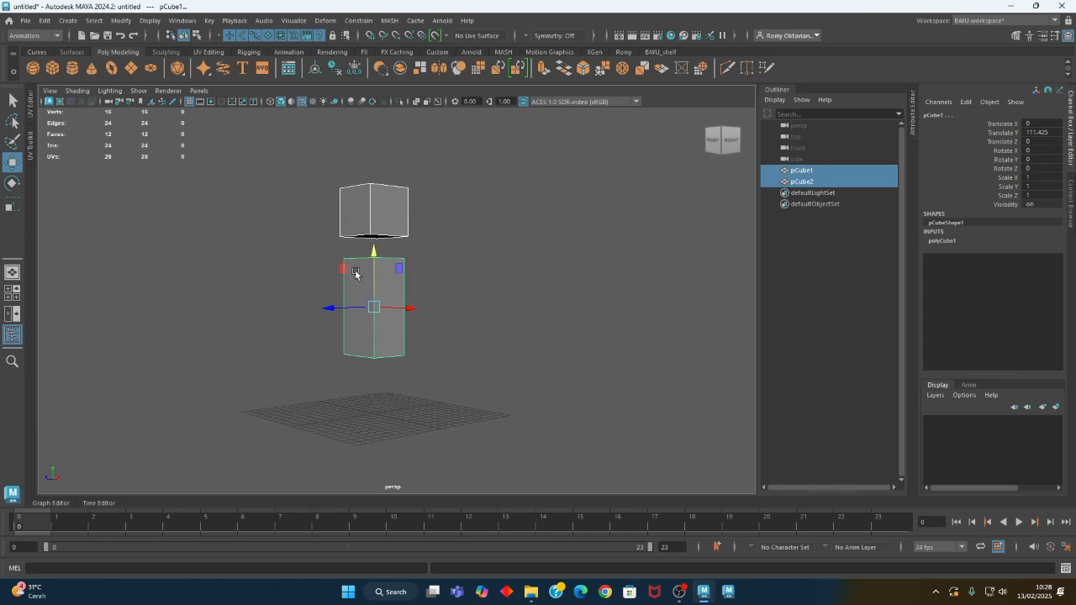
{"action": "left_click_drag", "start_coordinate": [373, 280], "coordinate": [357, 189]}
{"action": "left_click_drag", "start_coordinate": [464, 269], "coordinate": [449, 377], "text": "alt"}
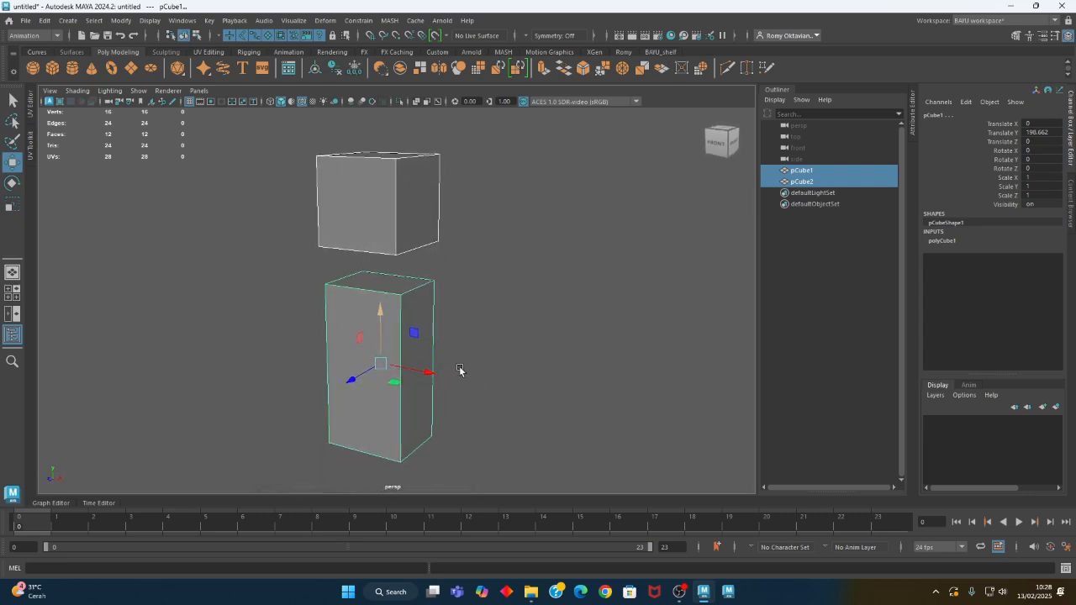
{"action": "left_click", "coordinate": [504, 360]}
{"action": "left_click_drag", "start_coordinate": [507, 334], "coordinate": [467, 340], "text": "alt"}
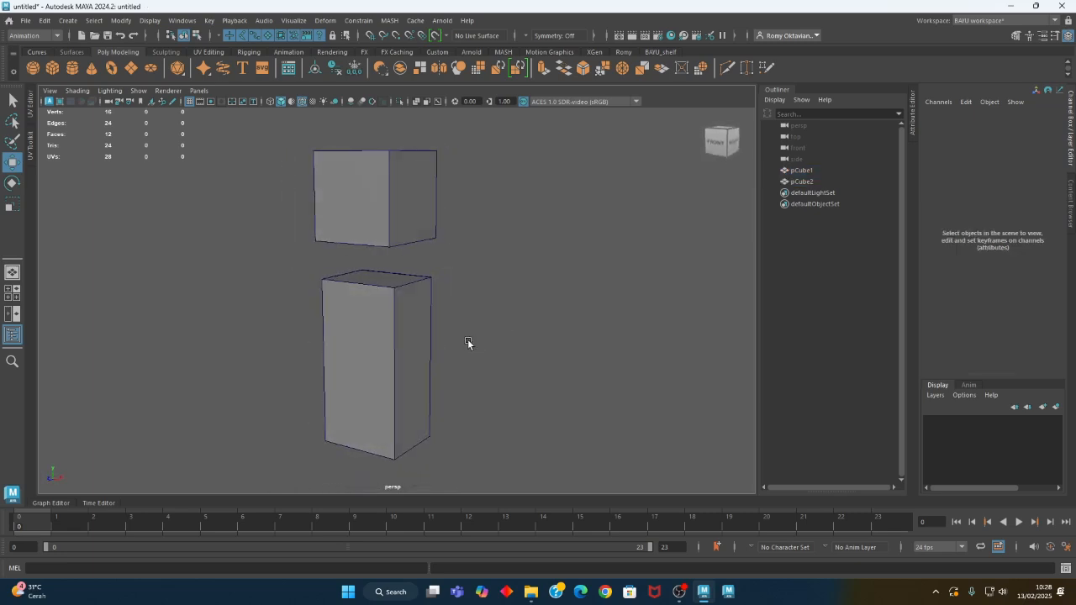
Set the lower box's Subdivisions Height to 4
{"action": "left_click", "coordinate": [373, 354]}
{"action": "left_click_drag", "start_coordinate": [401, 361], "coordinate": [431, 370], "text": "alt"}
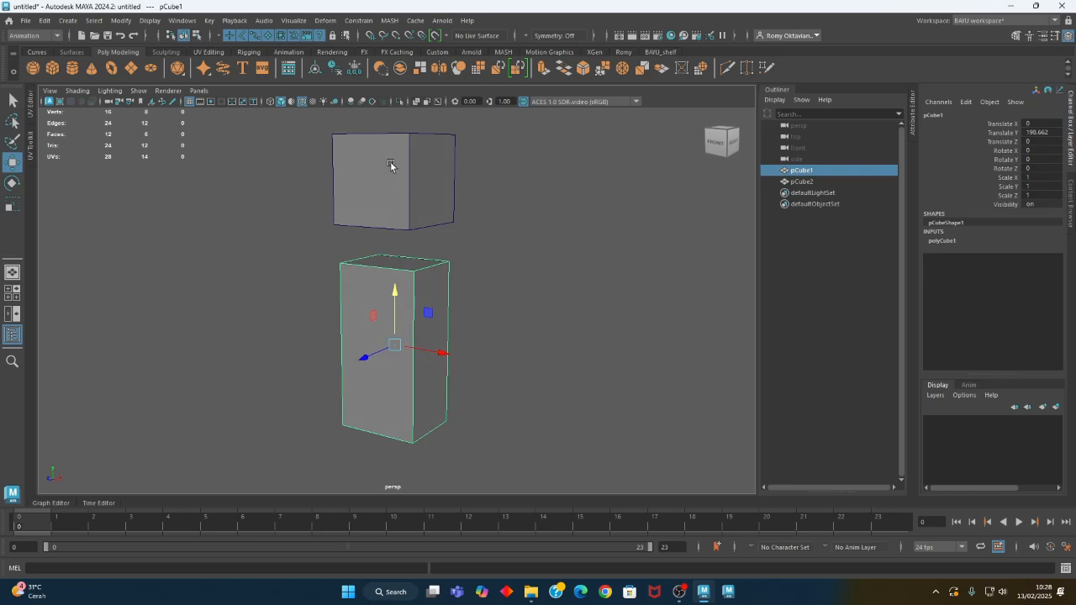
{"action": "left_click_drag", "start_coordinate": [405, 345], "coordinate": [529, 381], "text": "alt"}
{"action": "left_click", "coordinate": [947, 242]}
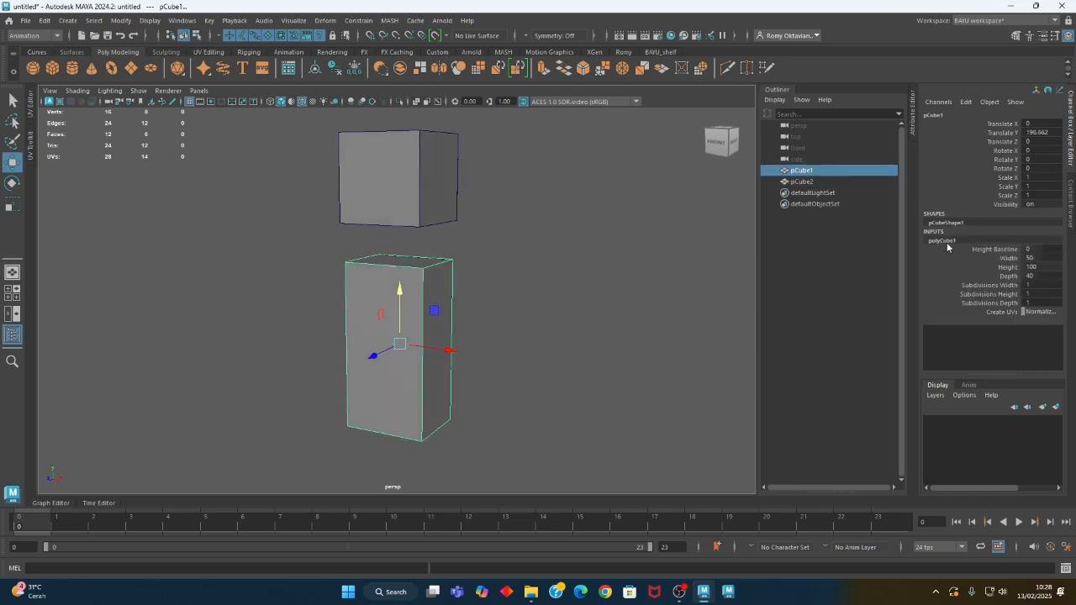
{"action": "left_click", "coordinate": [998, 294]}
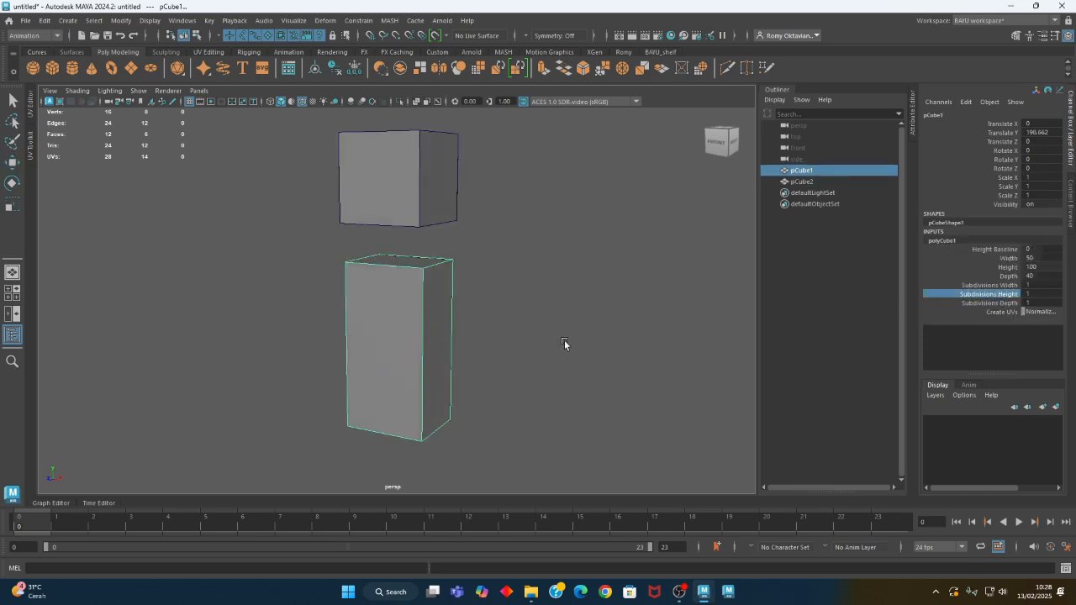
{"action": "middle_click_drag", "start_coordinate": [535, 306], "coordinate": [553, 304]}
{"action": "left_click_drag", "start_coordinate": [553, 306], "coordinate": [517, 355], "text": "alt"}
{"action": "left_click_drag", "start_coordinate": [423, 241], "coordinate": [378, 243], "text": "alt"}
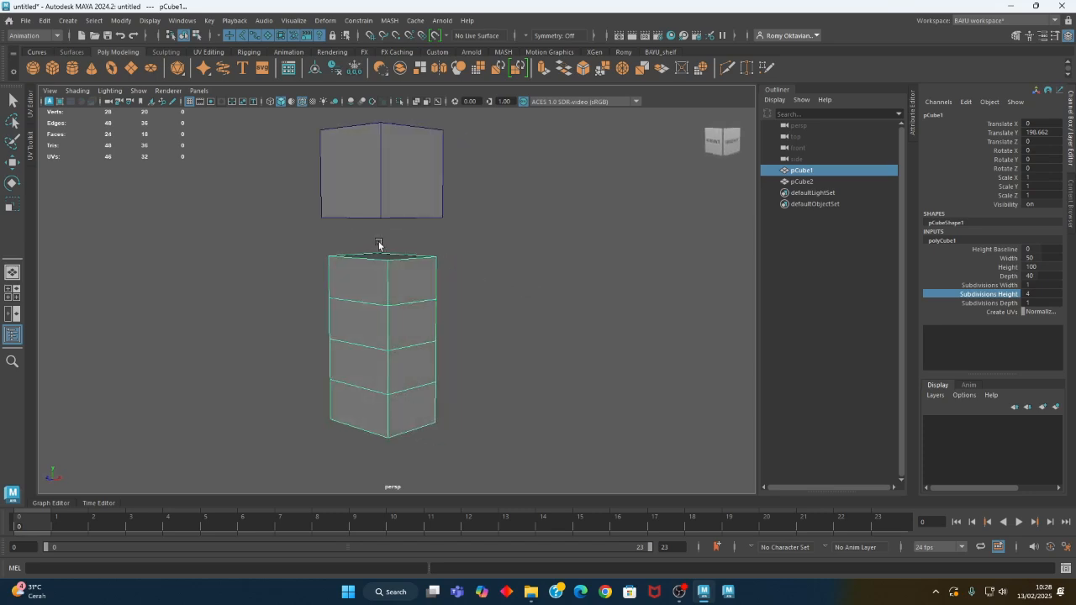
Set the lower box's Subdivisions Width to 3
{"action": "left_click", "coordinate": [1002, 286]}
{"action": "left_click_drag", "start_coordinate": [590, 302], "coordinate": [620, 298], "text": "alt"}
{"action": "middle_click_drag", "start_coordinate": [540, 283], "coordinate": [551, 282]}
{"action": "left_click_drag", "start_coordinate": [551, 282], "coordinate": [573, 380], "text": "alt"}
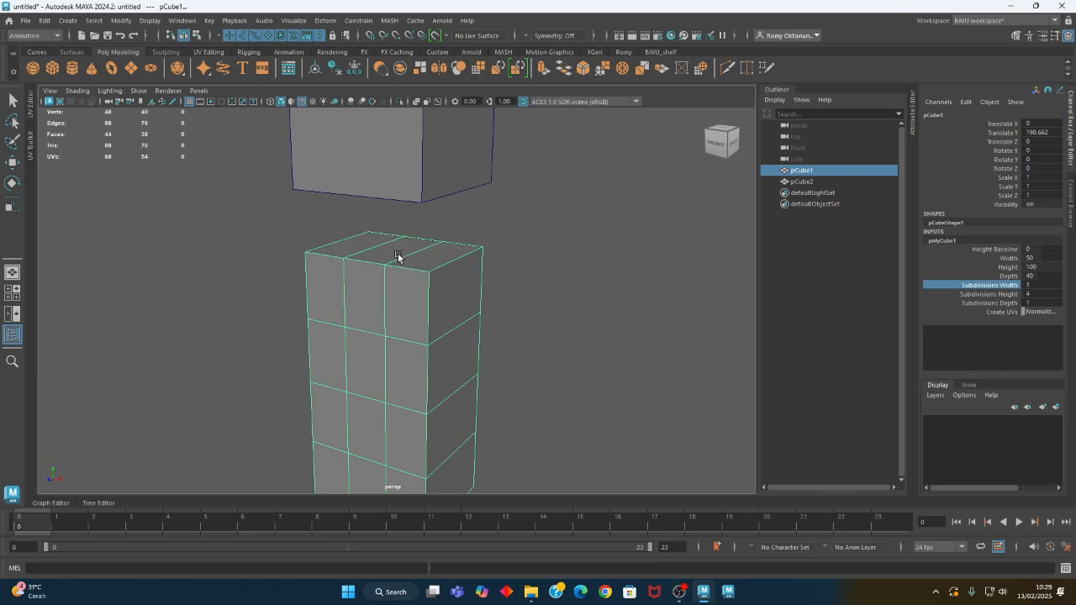
{"action": "left_click_drag", "start_coordinate": [448, 285], "coordinate": [518, 240], "text": "alt"}
Set the upper cube's subdivisions to 3 in width, 2 in height and 2 in depth
{"action": "left_click", "coordinate": [495, 238]}
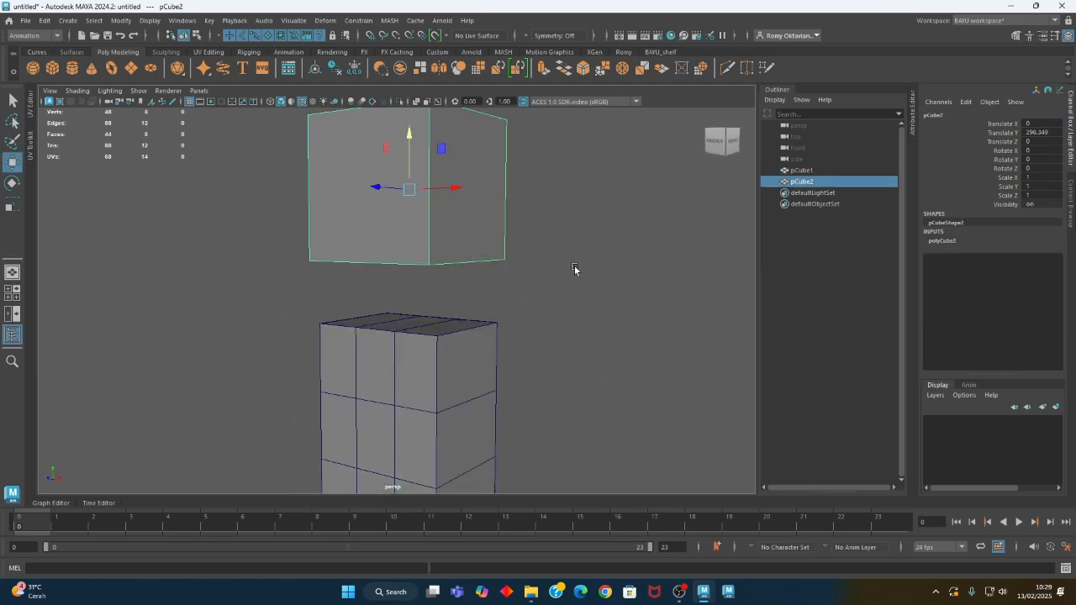
{"action": "left_click", "coordinate": [937, 240]}
{"action": "left_click", "coordinate": [988, 286]}
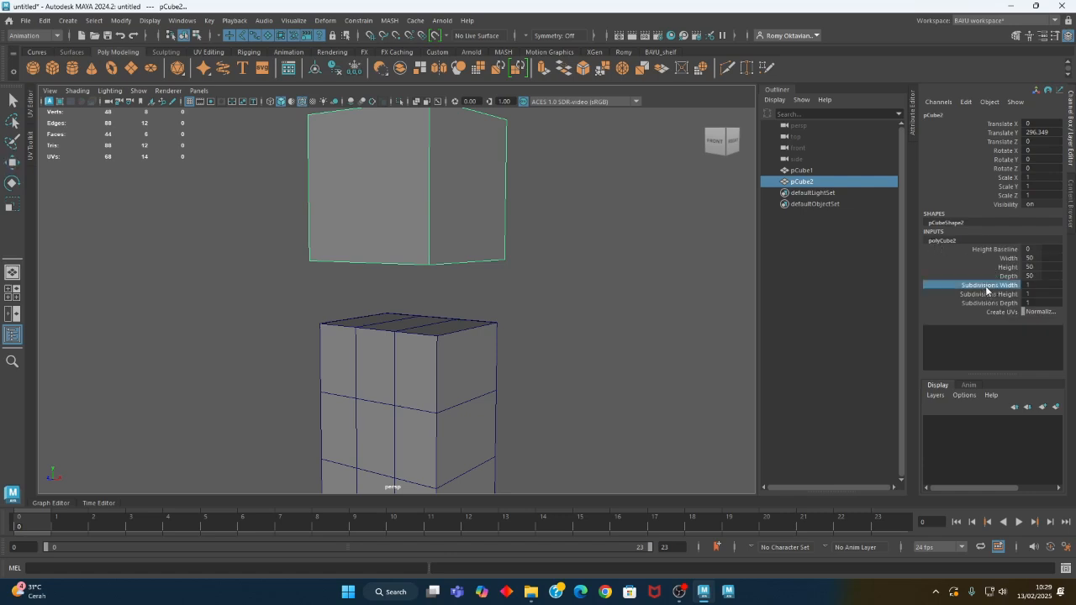
{"action": "middle_click_drag", "start_coordinate": [558, 287], "coordinate": [567, 288]}
{"action": "left_click_drag", "start_coordinate": [567, 288], "coordinate": [598, 329], "text": "alt"}
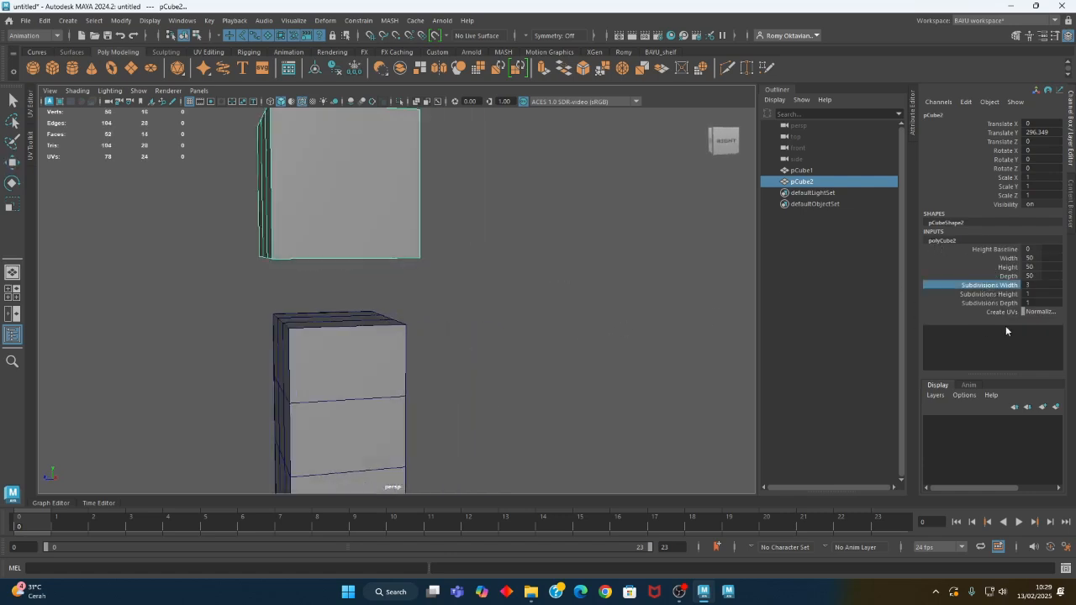
{"action": "left_click_drag", "start_coordinate": [1013, 308], "coordinate": [1009, 294]}
{"action": "middle_click_drag", "start_coordinate": [619, 320], "coordinate": [528, 330]}
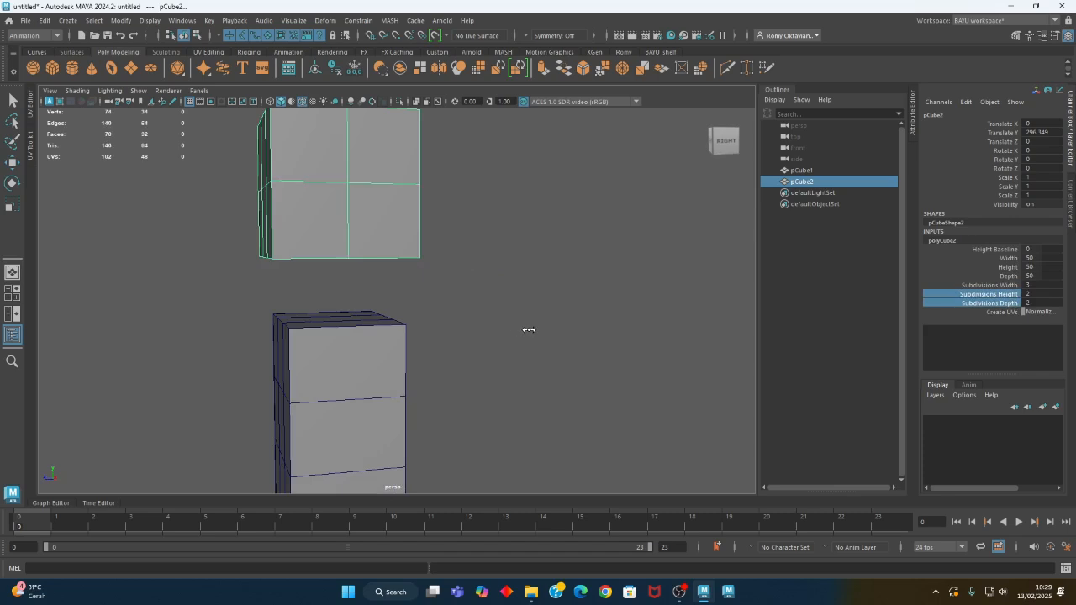
{"action": "left_click_drag", "start_coordinate": [528, 332], "coordinate": [409, 352], "text": "alt"}
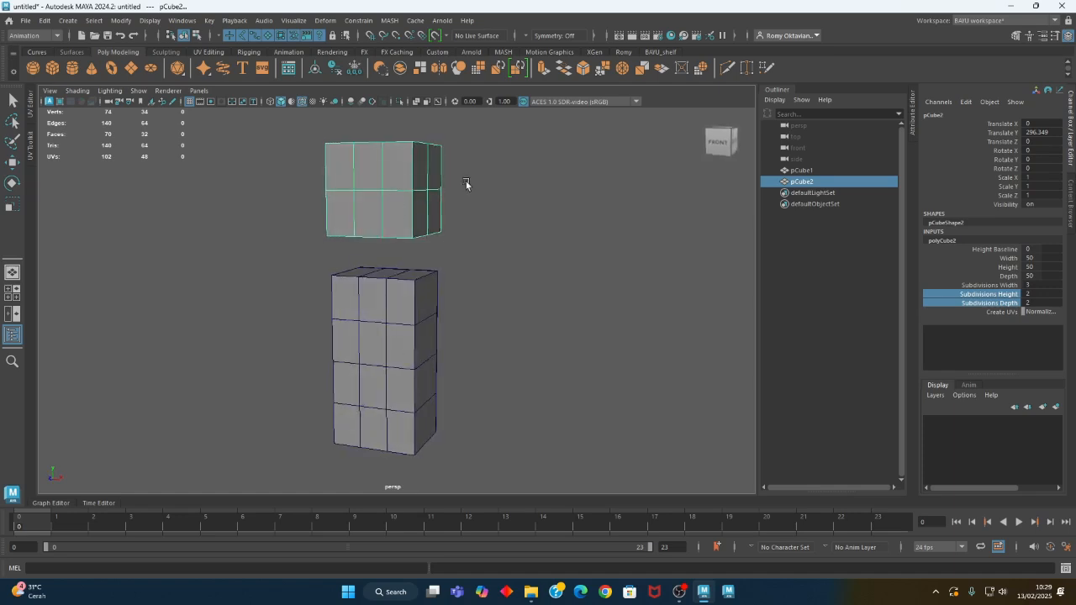
Set the upper cube's width, height and depth all to 40
{"action": "left_click_drag", "start_coordinate": [1043, 258], "coordinate": [1047, 275]}
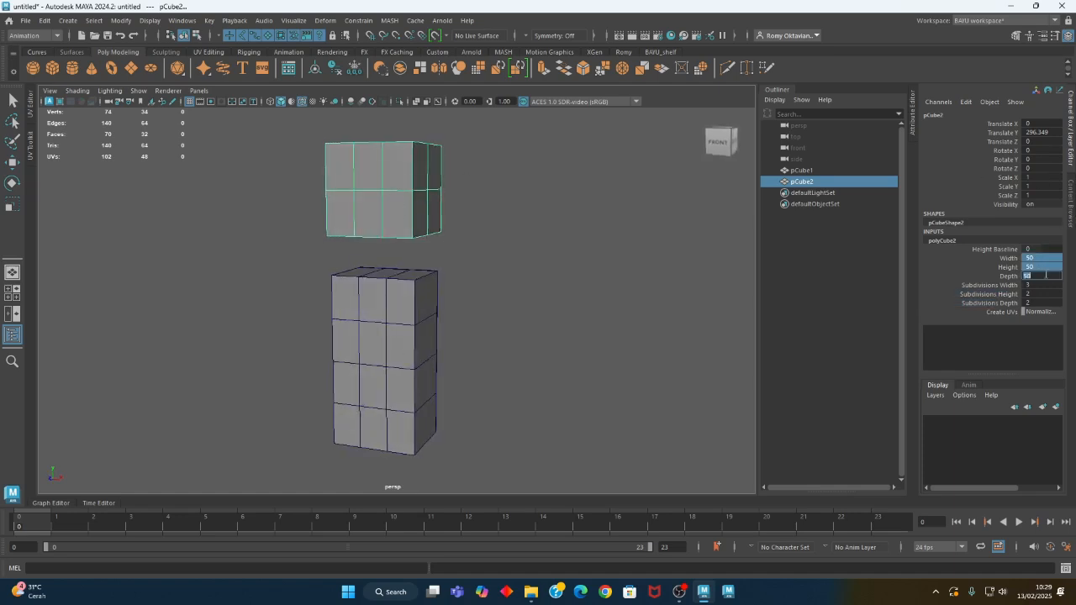
{"action": "type", "text": "40"}
{"action": "key", "text": "Return"}
{"action": "left_click_drag", "start_coordinate": [462, 333], "coordinate": [405, 325], "text": "alt"}
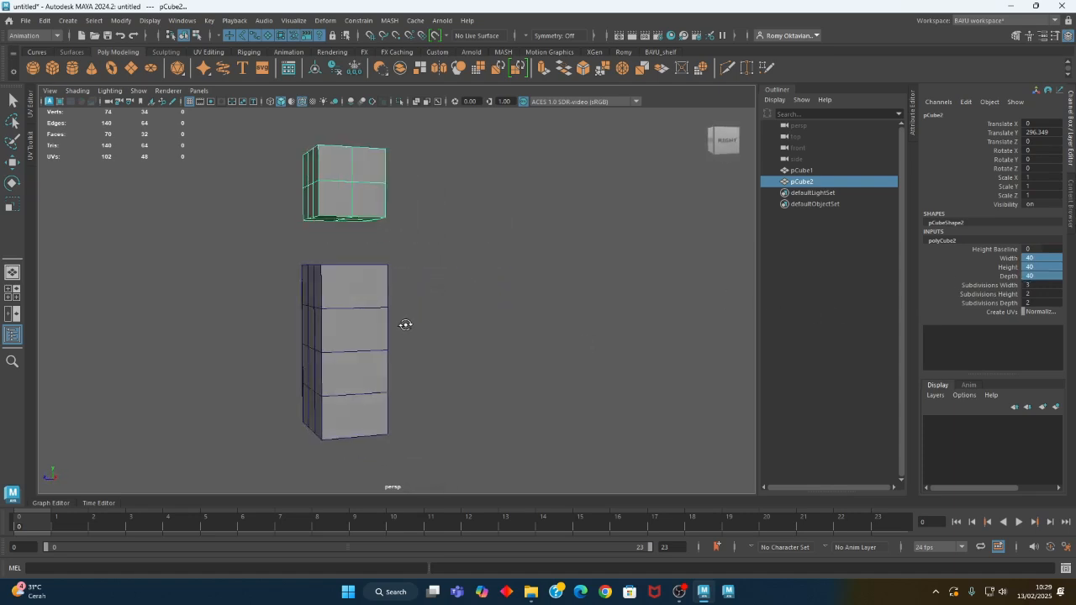
Raise the lower box to about Translate Y 207.9 and shift the upper cube forward to about Translate Z 8.9
{"action": "left_click", "coordinate": [340, 337]}
{"action": "key", "text": "w"}
{"action": "left_click_drag", "start_coordinate": [341, 297], "coordinate": [340, 284]}
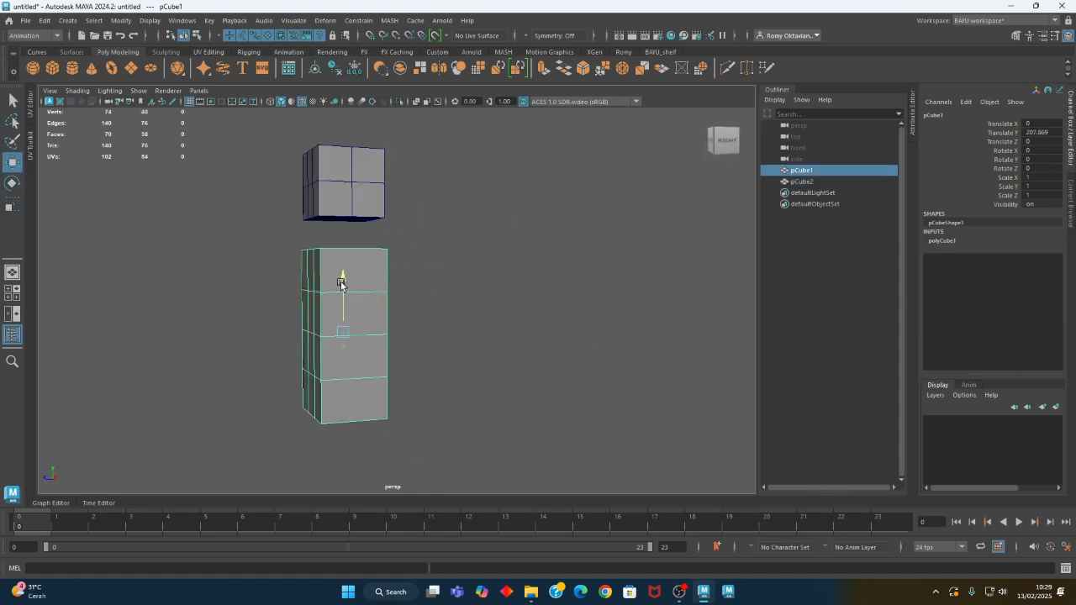
{"action": "left_click", "coordinate": [357, 187]}
{"action": "left_click_drag", "start_coordinate": [293, 188], "coordinate": [270, 186]}
Examine the proportions and spacing of the two boxes from the front, side and above
{"action": "left_click_drag", "start_coordinate": [316, 296], "coordinate": [429, 362], "text": "alt"}
{"action": "left_click_drag", "start_coordinate": [423, 308], "coordinate": [461, 343], "text": "alt"}
{"action": "left_click_drag", "start_coordinate": [504, 339], "coordinate": [386, 346]}
{"action": "left_click_drag", "start_coordinate": [490, 161], "coordinate": [404, 194]}
{"action": "middle_click_drag", "start_coordinate": [525, 390], "coordinate": [538, 376], "text": "alt"}
{"action": "left_click_drag", "start_coordinate": [538, 376], "coordinate": [518, 379], "text": "alt"}
{"action": "middle_click_drag", "start_coordinate": [455, 326], "coordinate": [431, 343], "text": "alt"}
{"action": "left_click_drag", "start_coordinate": [431, 343], "coordinate": [445, 349], "text": "alt"}
{"action": "right_click_drag", "start_coordinate": [311, 370], "coordinate": [370, 358], "text": "alt"}
{"action": "middle_click_drag", "start_coordinate": [403, 346], "coordinate": [430, 346], "text": "alt"}
{"action": "middle_click_drag", "start_coordinate": [457, 303], "coordinate": [424, 325], "text": "alt"}
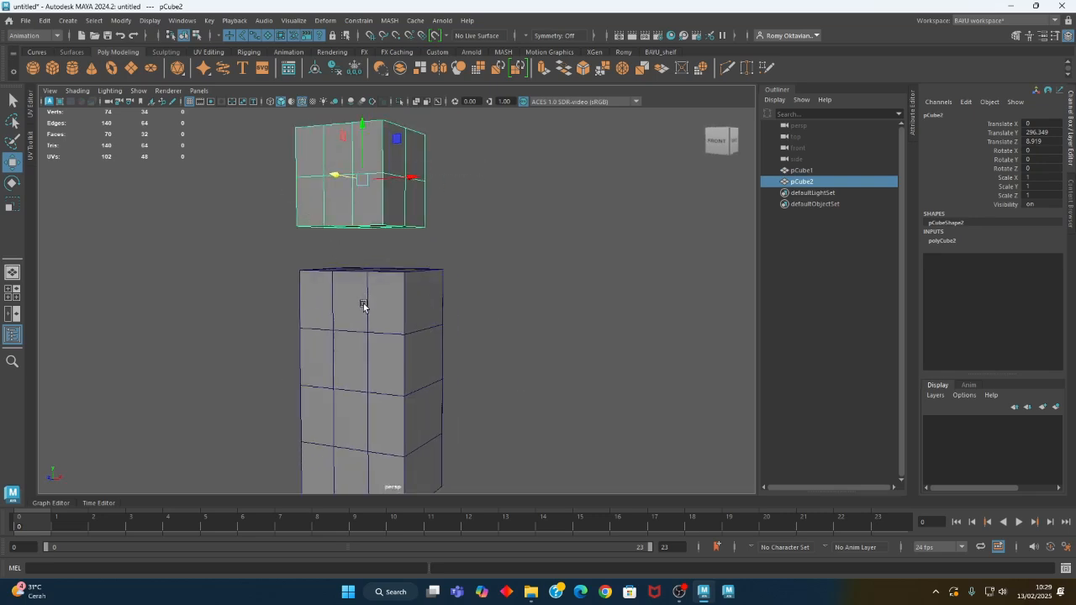
{"action": "left_click_drag", "start_coordinate": [376, 328], "coordinate": [348, 326], "text": "alt"}
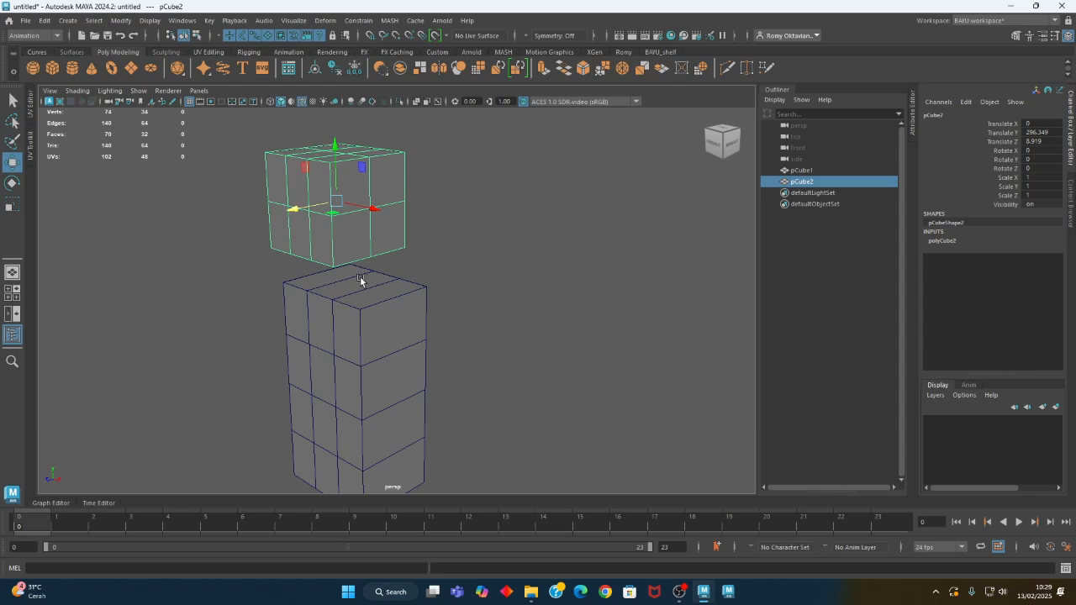
{"action": "left_click_drag", "start_coordinate": [404, 413], "coordinate": [459, 364], "text": "alt"}
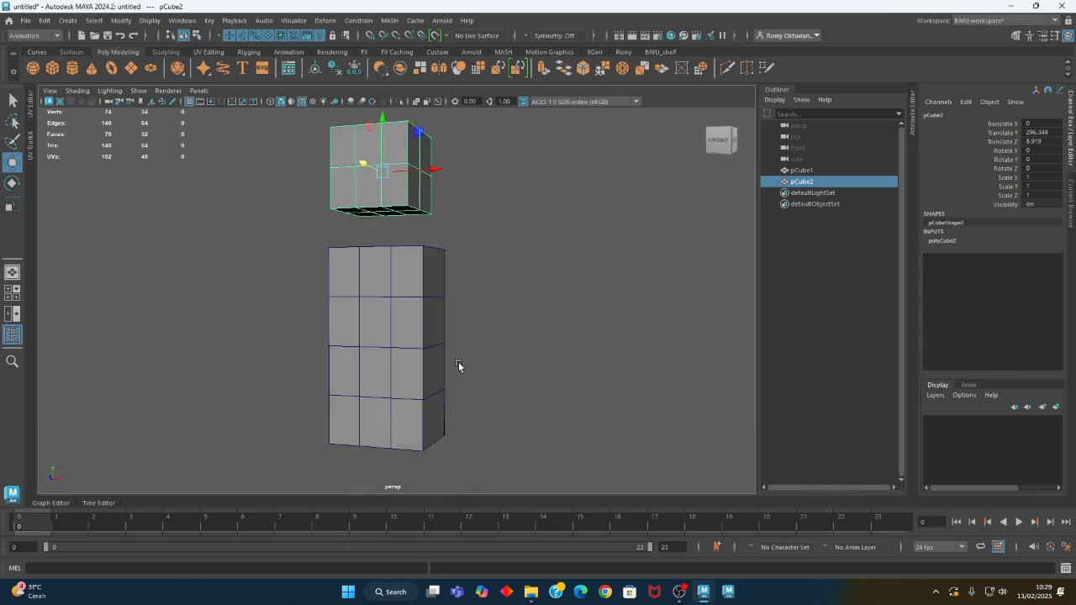
Select the lower box and turn on Object X symmetry
{"action": "left_click", "coordinate": [489, 310]}
{"action": "left_click", "coordinate": [441, 402]}
{"action": "left_click_drag", "start_coordinate": [441, 401], "coordinate": [459, 408], "text": "alt"}
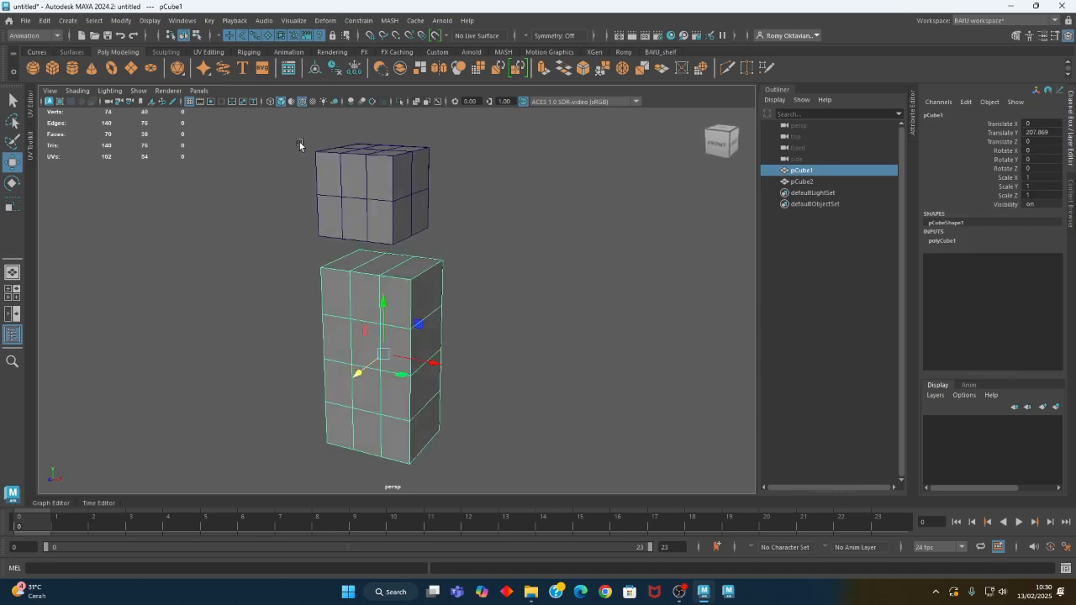
{"action": "left_click", "coordinate": [212, 37]}
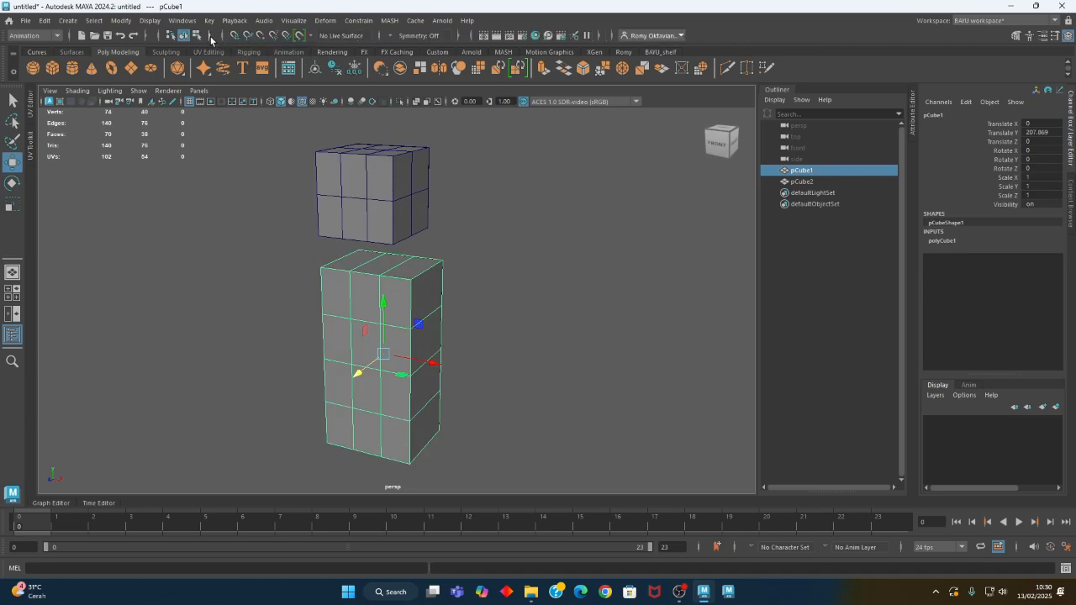
{"action": "left_click", "coordinate": [222, 37]}
{"action": "left_click", "coordinate": [221, 37]}
{"action": "left_click", "coordinate": [393, 36]}
{"action": "left_click", "coordinate": [420, 53]}
{"action": "mouse_move", "coordinate": [524, 380]}
{"action": "left_mouse_down", "text": "alt"}
{"action": "mouse_move", "coordinate": [494, 390]}
{"action": "mouse_move", "coordinate": [533, 373]}
{"action": "left_mouse_up", "text": "alt"}
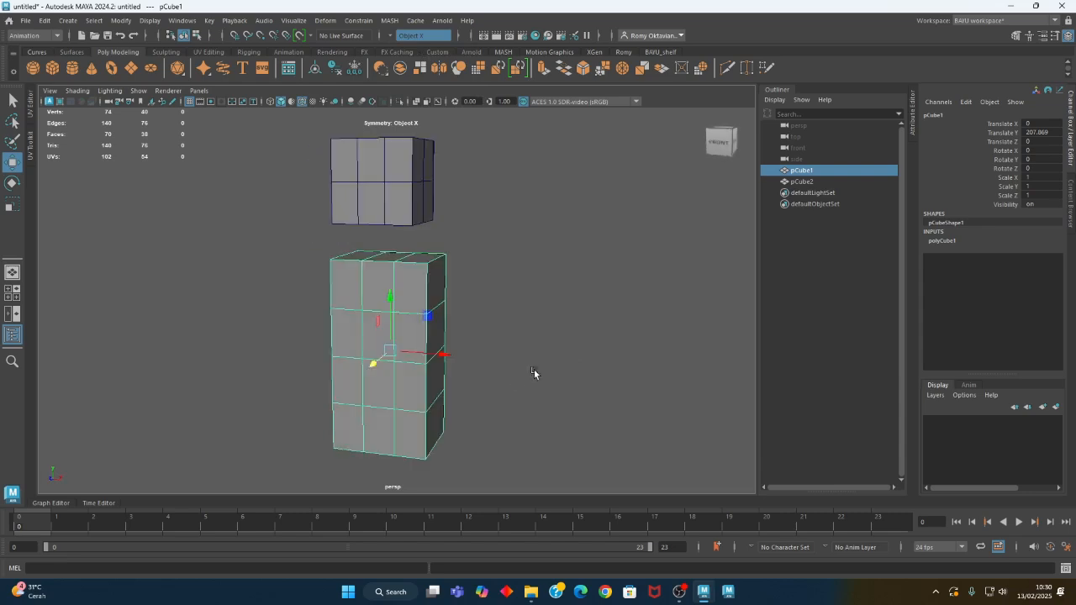
Select the lower box's outer side vertices with symmetry and scale them inward along Z to taper its sides
{"action": "right_click_drag", "start_coordinate": [533, 211], "coordinate": [483, 212]}
{"action": "left_click_drag", "start_coordinate": [485, 290], "coordinate": [514, 286], "text": "alt"}
{"action": "left_click_drag", "start_coordinate": [492, 214], "coordinate": [435, 499]}
{"action": "left_click_drag", "start_coordinate": [435, 500], "coordinate": [388, 408], "text": "alt"}
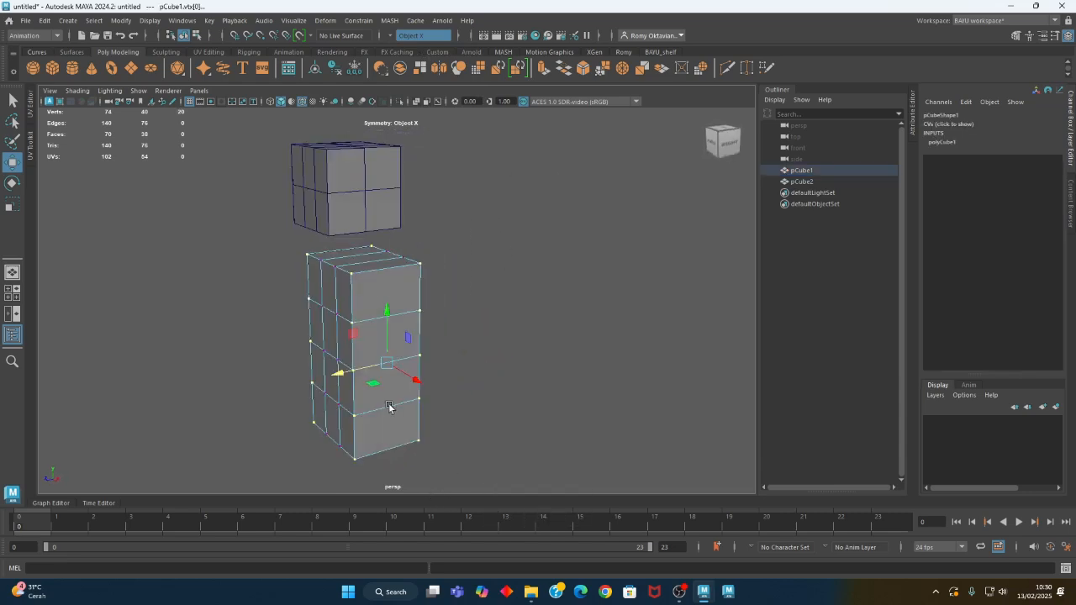
{"action": "key", "text": "r"}
{"action": "left_click_drag", "start_coordinate": [343, 372], "coordinate": [367, 372]}
{"action": "left_click_drag", "start_coordinate": [471, 426], "coordinate": [444, 420], "text": "alt"}
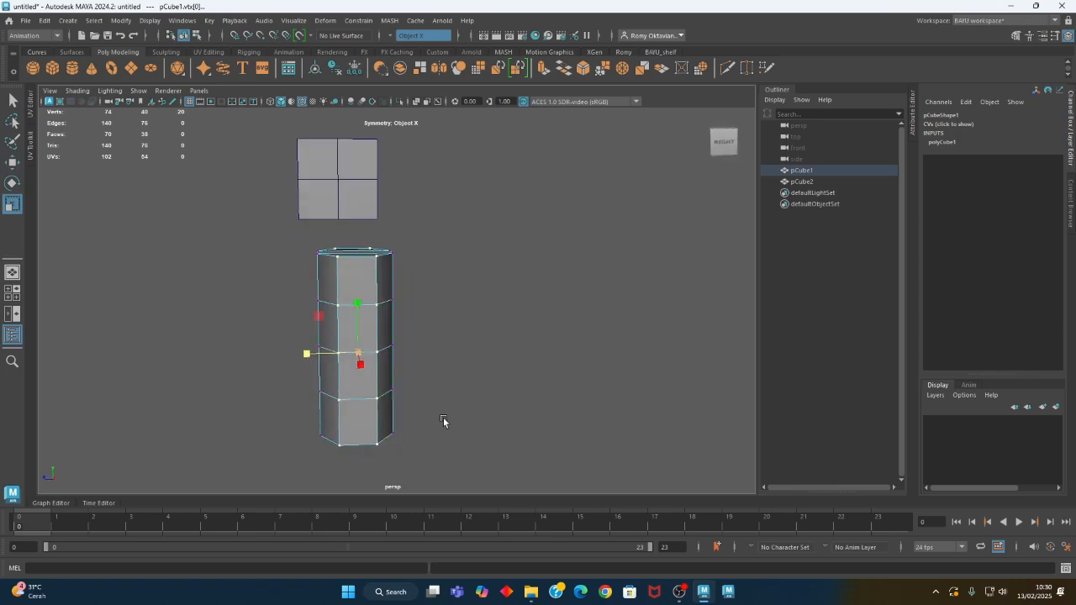
Move the lower box's selected outer side vertices slightly backward along Z
{"action": "key", "text": "w"}
{"action": "mouse_move", "coordinate": [338, 325]}
{"action": "left_mouse_down", "text": "alt"}
{"action": "mouse_move", "coordinate": [312, 362]}
{"action": "mouse_move", "coordinate": [304, 356]}
{"action": "left_mouse_up", "text": "alt"}
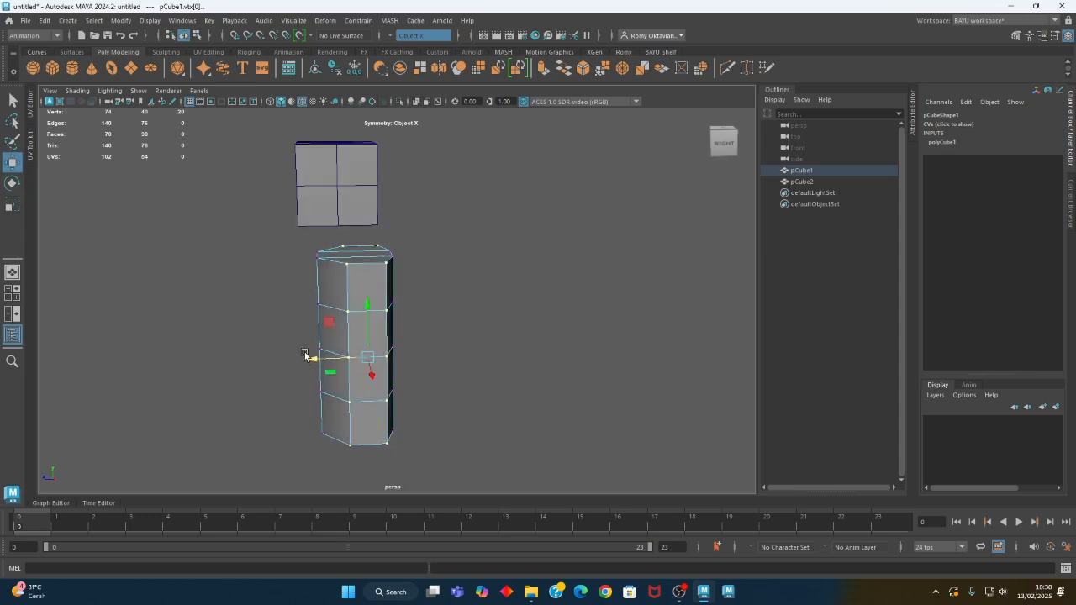
{"action": "left_click_drag", "start_coordinate": [541, 309], "coordinate": [490, 332], "text": "alt"}
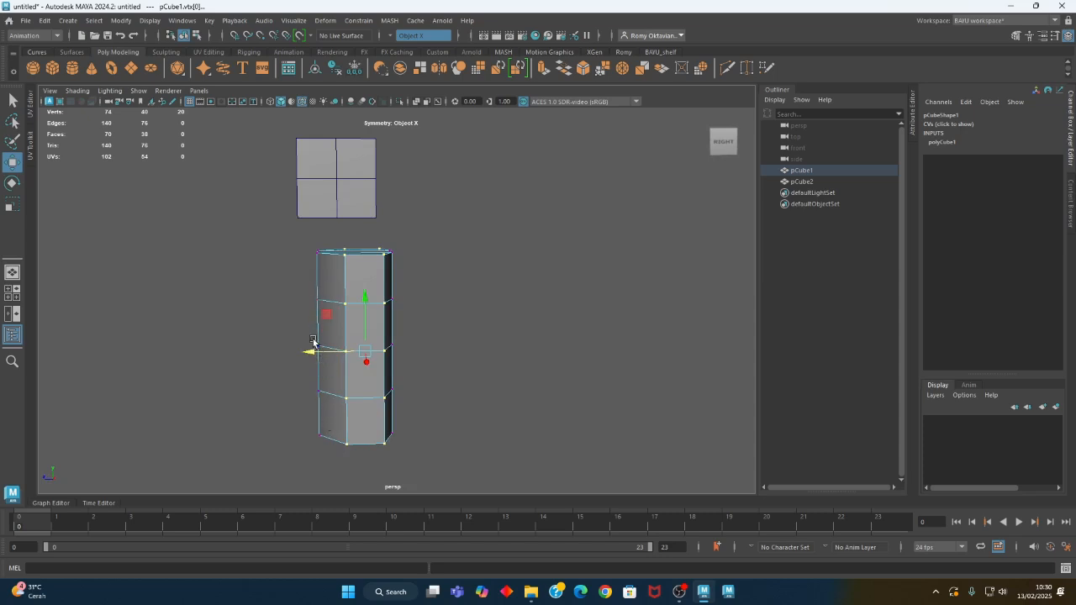
Push the lower box's top front vertices and bottom front vertices backward along Z to slope the front at both ends
{"action": "mouse_move", "coordinate": [440, 345]}
{"action": "left_mouse_down", "text": "alt"}
{"action": "mouse_move", "coordinate": [351, 344]}
{"action": "mouse_move", "coordinate": [431, 336]}
{"action": "mouse_move", "coordinate": [463, 305]}
{"action": "mouse_move", "coordinate": [323, 345]}
{"action": "mouse_move", "coordinate": [547, 329]}
{"action": "mouse_move", "coordinate": [437, 334]}
{"action": "left_mouse_up", "text": "alt"}
{"action": "left_click_drag", "start_coordinate": [308, 243], "coordinate": [350, 301]}
{"action": "left_click_drag", "start_coordinate": [252, 283], "coordinate": [279, 284]}
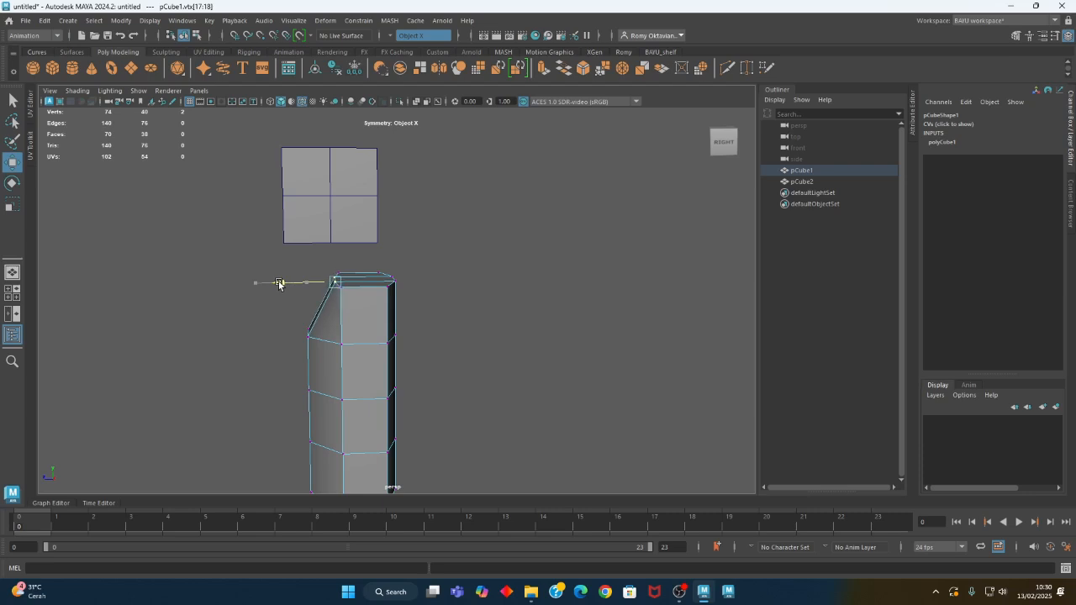
{"action": "middle_click_drag", "start_coordinate": [432, 422], "coordinate": [427, 380], "text": "alt"}
{"action": "left_click_drag", "start_coordinate": [427, 380], "coordinate": [419, 370], "text": "alt"}
{"action": "middle_click_drag", "start_coordinate": [454, 427], "coordinate": [439, 358], "text": "alt"}
{"action": "left_click_drag", "start_coordinate": [296, 406], "coordinate": [295, 398], "text": "alt"}
{"action": "left_click_drag", "start_coordinate": [260, 363], "coordinate": [291, 410]}
{"action": "left_click_drag", "start_coordinate": [235, 385], "coordinate": [256, 387]}
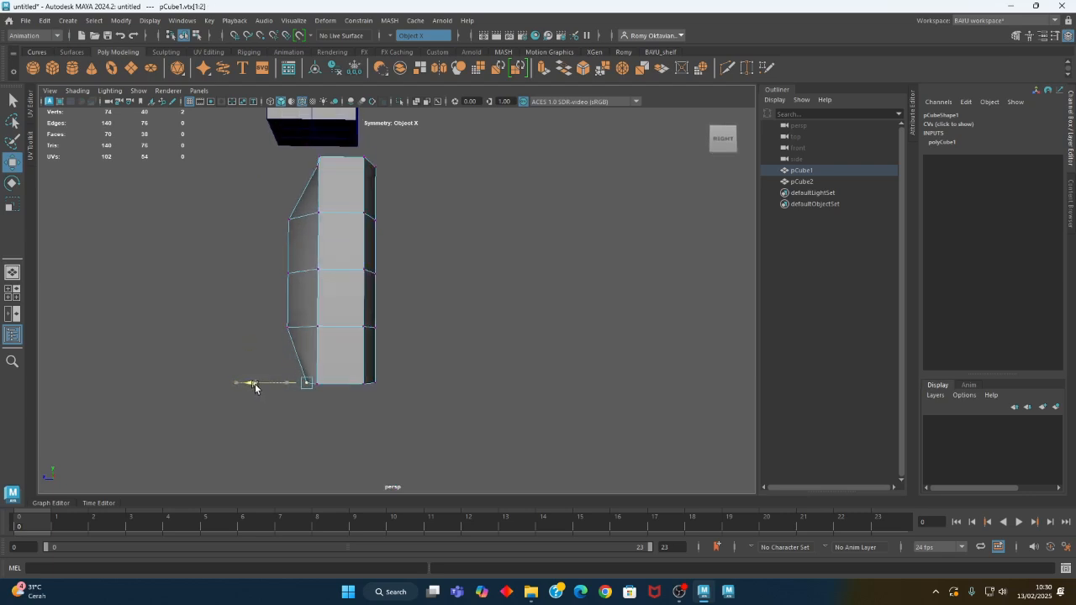
Taper the lower box's bottom centre into a downward point and pull its waist side vertices symmetrically inward along X
{"action": "left_click_drag", "start_coordinate": [283, 432], "coordinate": [442, 437], "text": "alt"}
{"action": "left_click_drag", "start_coordinate": [392, 358], "coordinate": [432, 392], "text": "alt"}
{"action": "middle_click_drag", "start_coordinate": [432, 391], "coordinate": [433, 392], "text": "alt"}
{"action": "middle_click_drag", "start_coordinate": [460, 350], "coordinate": [447, 370]}
{"action": "left_click_drag", "start_coordinate": [495, 392], "coordinate": [441, 350], "text": "alt"}
{"action": "left_click_drag", "start_coordinate": [488, 307], "coordinate": [481, 306]}
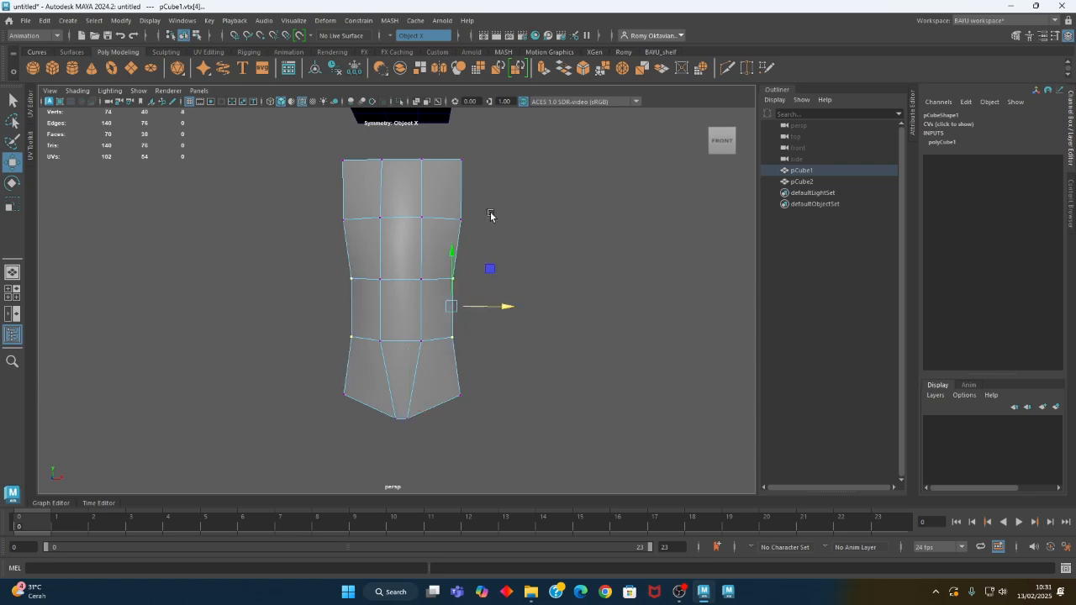
Widen the lower box's chest by moving its side vertices outward along X, and lower the outer top corners into sloping shoulders
{"action": "left_click_drag", "start_coordinate": [492, 216], "coordinate": [449, 278], "text": "alt"}
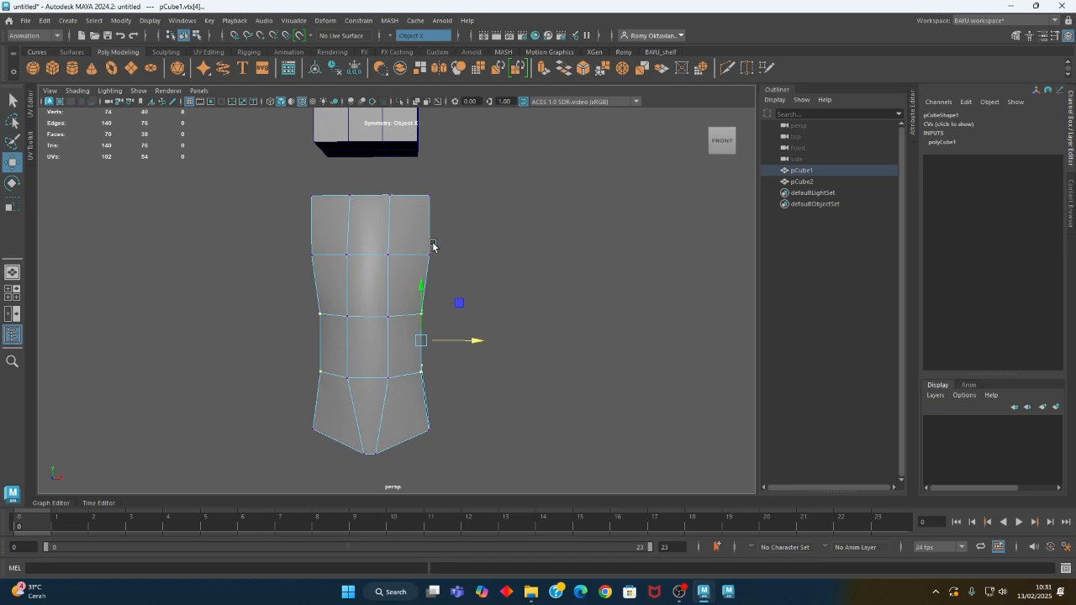
{"action": "left_click", "coordinate": [430, 254]}
{"action": "left_click_drag", "start_coordinate": [468, 256], "coordinate": [478, 257]}
{"action": "left_click_drag", "start_coordinate": [459, 175], "coordinate": [428, 193]}
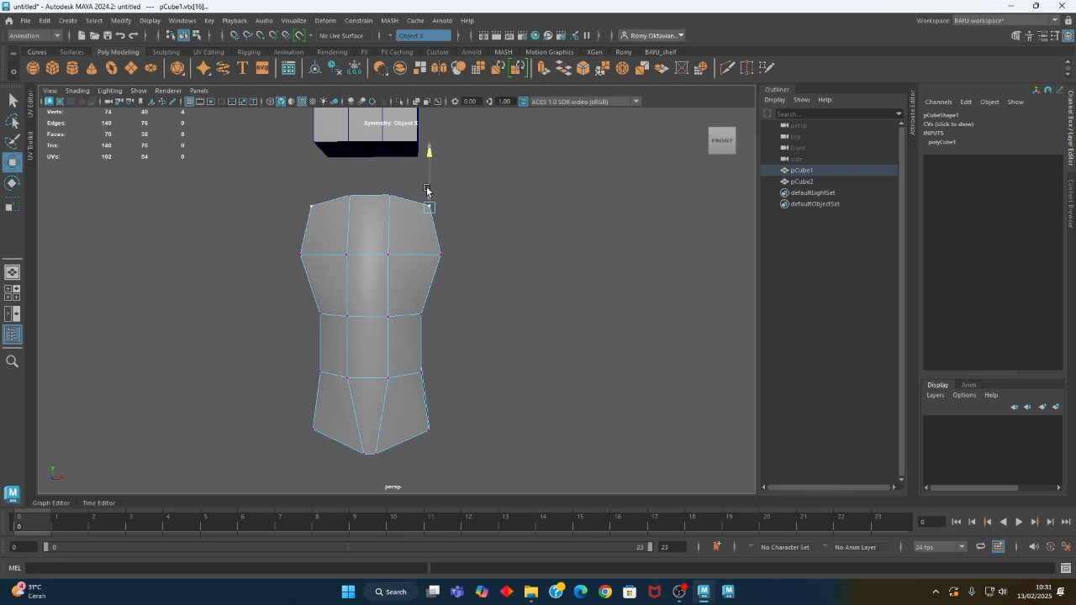
Select the lower rows of vertices on the lower box and shift them forward along Z to curve the side profile
{"action": "scroll", "coordinate": [438, 291], "scroll_direction": "down", "scroll_amount": 4}
{"action": "left_click_drag", "start_coordinate": [437, 291], "coordinate": [404, 318], "text": "alt"}
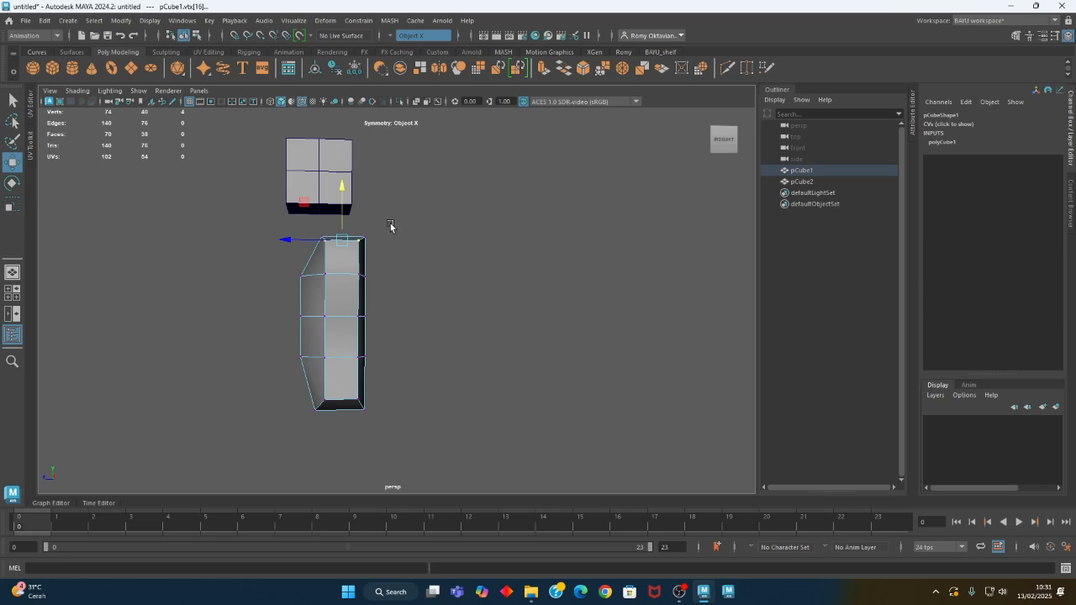
{"action": "left_click_drag", "start_coordinate": [391, 335], "coordinate": [247, 449]}
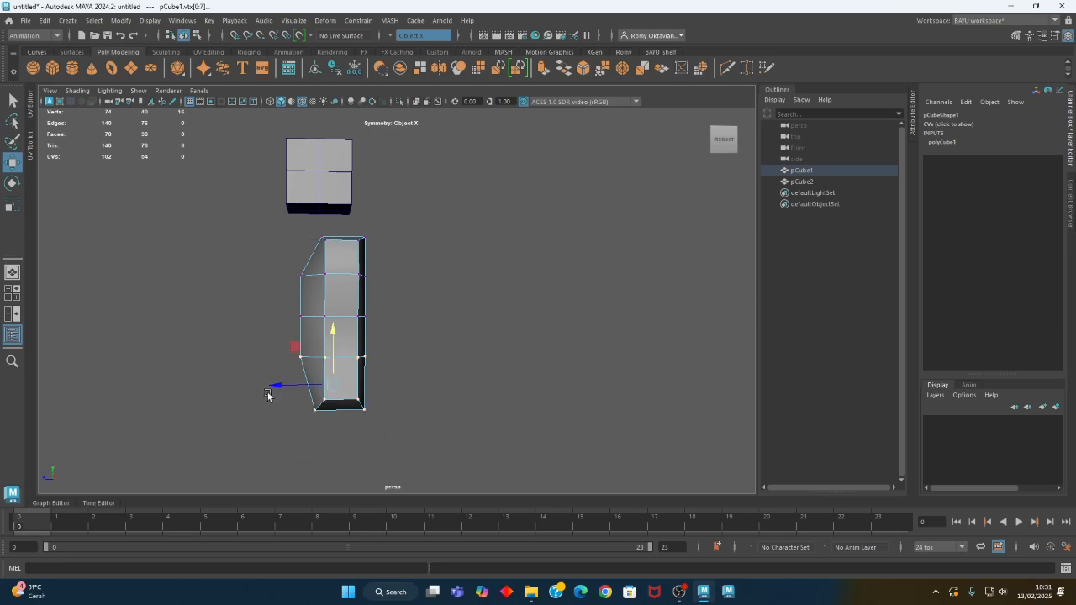
{"action": "left_click_drag", "start_coordinate": [280, 383], "coordinate": [276, 386]}
{"action": "mouse_move", "coordinate": [404, 305]}
{"action": "left_mouse_down"}
{"action": "mouse_move", "coordinate": [259, 336]}
{"action": "mouse_move", "coordinate": [273, 316]}
{"action": "mouse_move", "coordinate": [230, 390]}
{"action": "mouse_move", "coordinate": [192, 396]}
{"action": "mouse_move", "coordinate": [315, 297]}
{"action": "mouse_move", "coordinate": [488, 384]}
{"action": "mouse_move", "coordinate": [434, 384]}
{"action": "mouse_move", "coordinate": [401, 308]}
{"action": "left_mouse_up"}
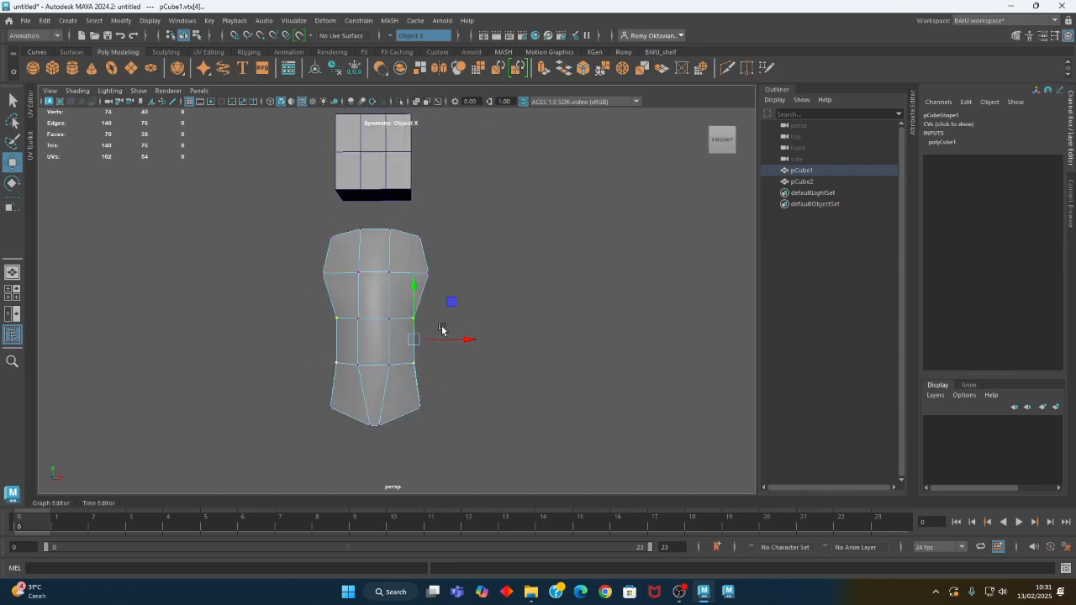
{"action": "left_click_drag", "start_coordinate": [449, 339], "coordinate": [411, 382], "text": "alt"}
Select the upper box and move it backward to Translate Z 5.37
{"action": "left_click_drag", "start_coordinate": [481, 304], "coordinate": [423, 222], "text": "alt"}
{"action": "left_click", "coordinate": [423, 222]}
{"action": "middle_click_drag", "start_coordinate": [372, 260], "coordinate": [312, 257], "text": "alt"}
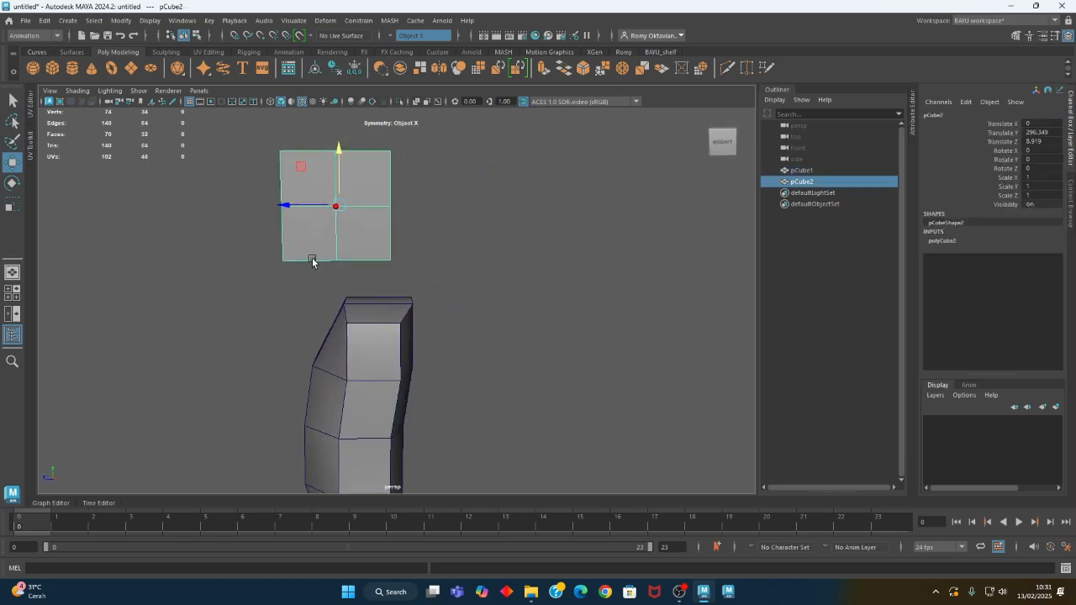
{"action": "left_click_drag", "start_coordinate": [294, 206], "coordinate": [409, 253]}
Select the upper box's outer side vertices with symmetry and scale them down uniformly to bevel both sides
{"action": "right_click_drag", "start_coordinate": [518, 164], "coordinate": [467, 161]}
{"action": "left_click_drag", "start_coordinate": [425, 192], "coordinate": [450, 191], "text": "alt"}
{"action": "left_click_drag", "start_coordinate": [444, 149], "coordinate": [366, 300]}
{"action": "key", "text": "r"}
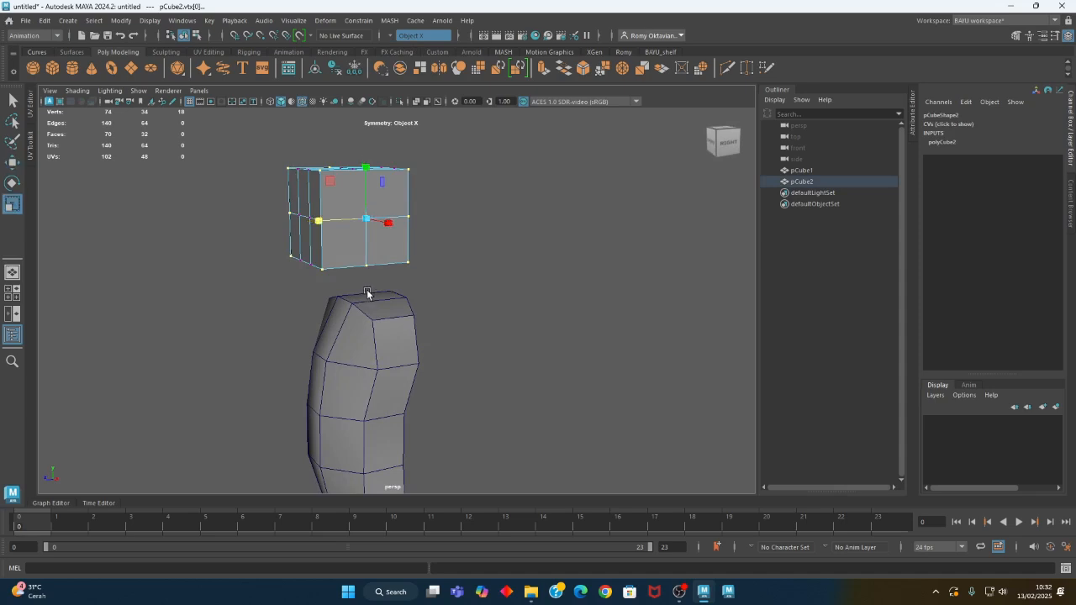
{"action": "left_click_drag", "start_coordinate": [360, 254], "coordinate": [377, 268], "text": "alt"}
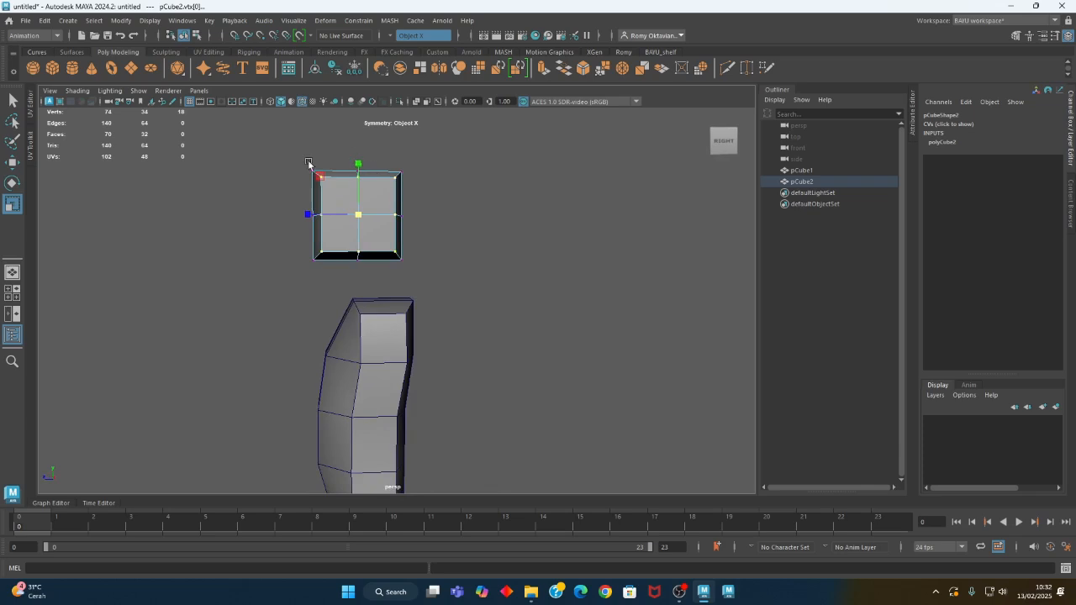
Select the upper box's middle row of vertices and raise it slightly along Y
{"action": "left_click_drag", "start_coordinate": [274, 194], "coordinate": [448, 239]}
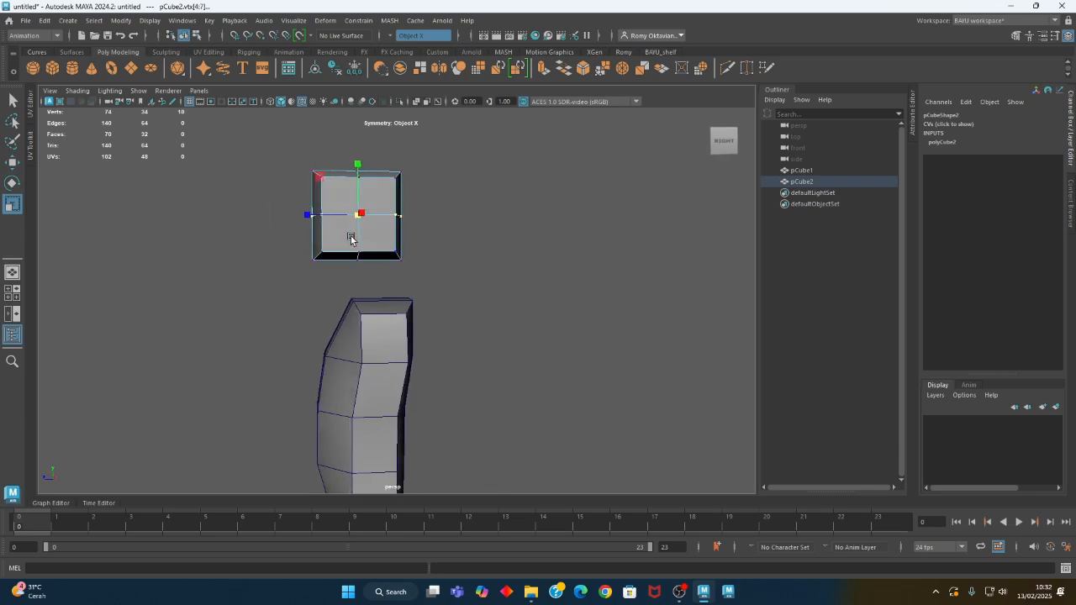
{"action": "key", "text": "w"}
{"action": "left_click_drag", "start_coordinate": [355, 195], "coordinate": [359, 186]}
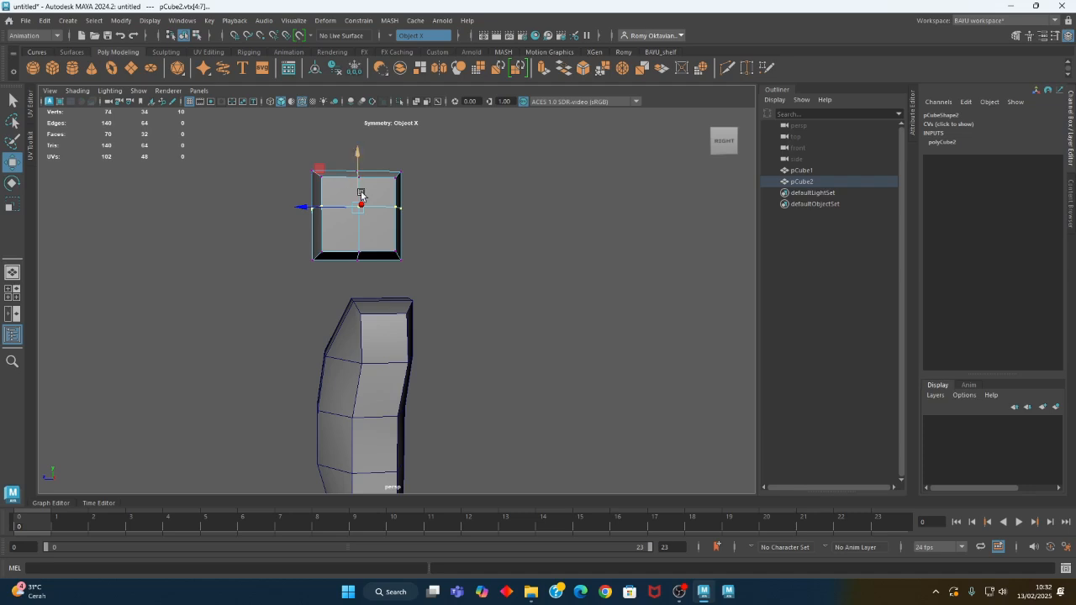
{"action": "left_click_drag", "start_coordinate": [365, 233], "coordinate": [422, 290], "text": "alt"}
{"action": "mouse_move", "coordinate": [406, 243]}
{"action": "middle_mouse_down", "text": "alt"}
{"action": "mouse_move", "coordinate": [406, 233]}
{"action": "mouse_move", "coordinate": [400, 243]}
{"action": "middle_mouse_up", "text": "alt"}
{"action": "mouse_move", "coordinate": [399, 327]}
{"action": "left_mouse_down", "text": "alt"}
{"action": "mouse_move", "coordinate": [403, 351]}
{"action": "mouse_move", "coordinate": [396, 343]}
{"action": "left_mouse_up", "text": "alt"}
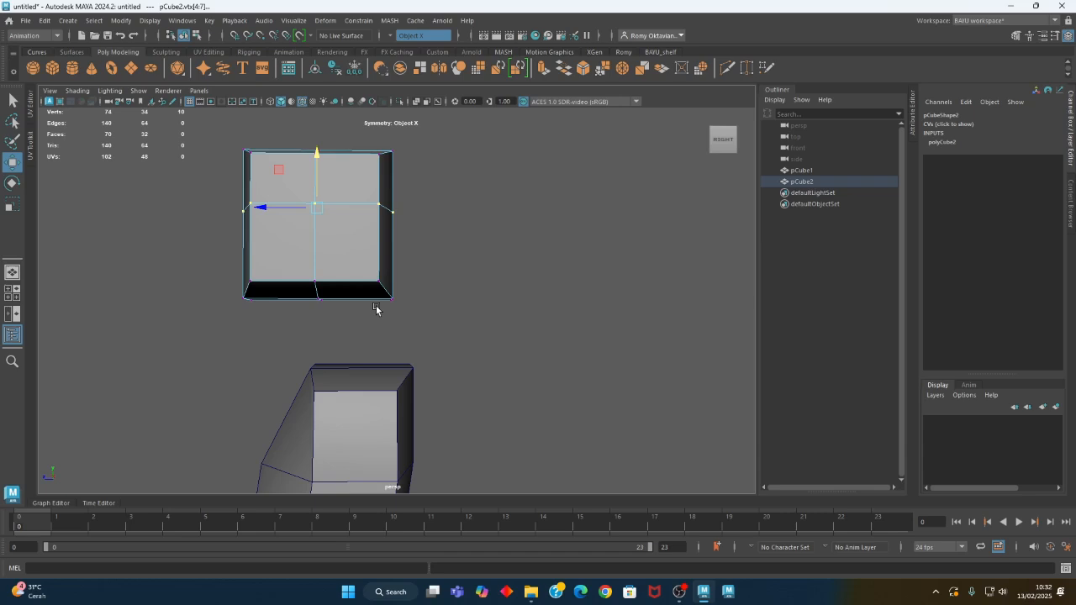
Raise the upper box's lower back vertices along Y to slope the rear underside
{"action": "left_click_drag", "start_coordinate": [416, 249], "coordinate": [380, 324]}
{"action": "left_click_drag", "start_coordinate": [386, 271], "coordinate": [385, 243]}
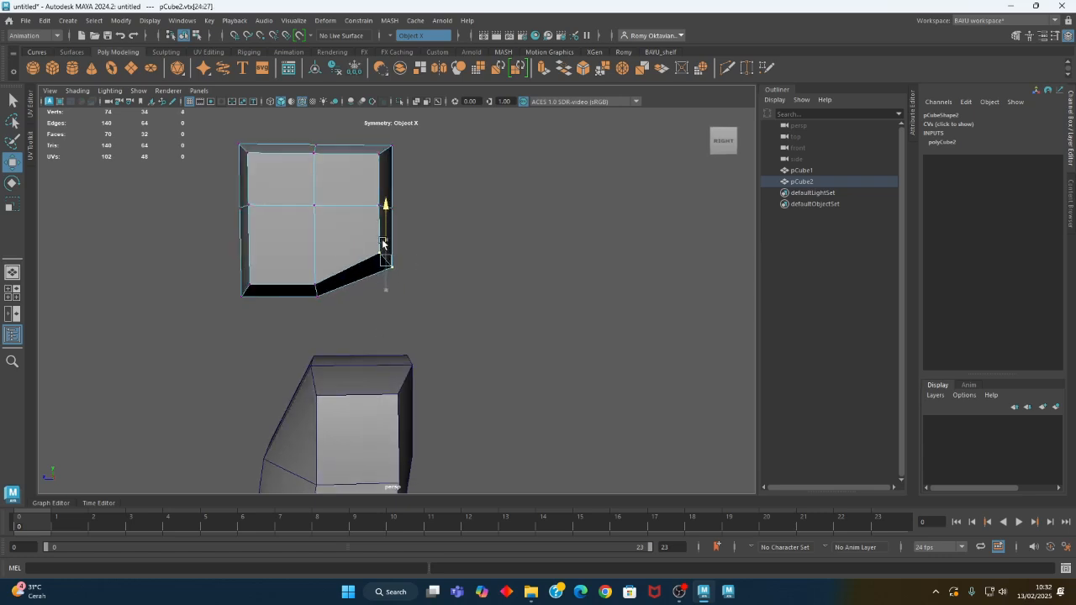
Narrow the upper box by moving its outer side vertices symmetrically inward along X
{"action": "left_click_drag", "start_coordinate": [446, 284], "coordinate": [484, 282], "text": "alt"}
{"action": "left_click_drag", "start_coordinate": [485, 155], "coordinate": [460, 269]}
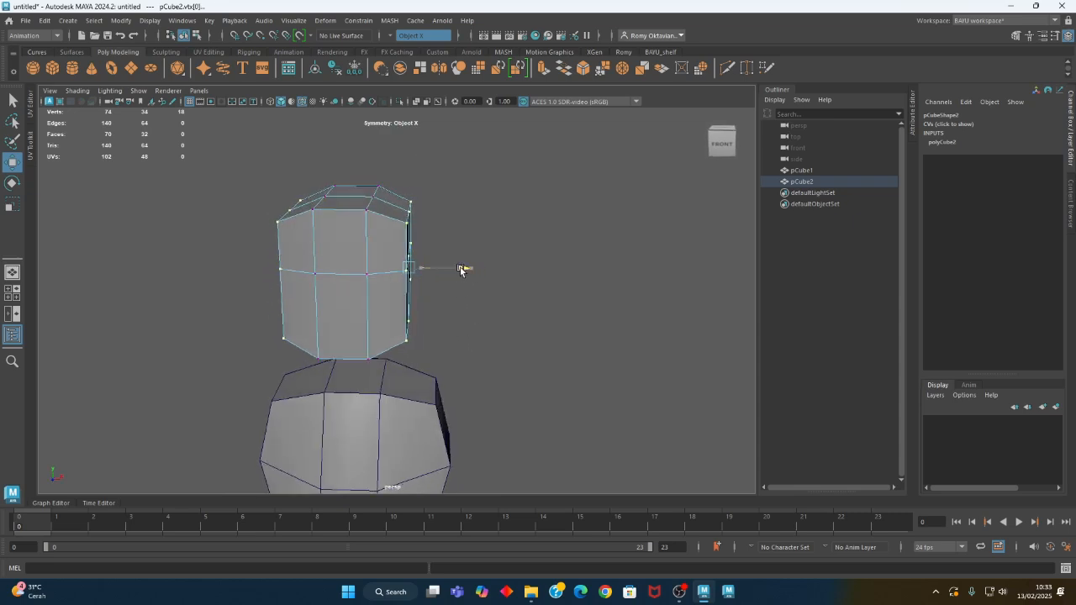
Return the upper box to object mode and lower it to about Translate Y 290.6
{"action": "left_click_drag", "start_coordinate": [502, 336], "coordinate": [416, 254], "text": "alt"}
{"action": "right_click_drag", "start_coordinate": [533, 163], "coordinate": [577, 137]}
{"action": "left_click", "coordinate": [314, 241]}
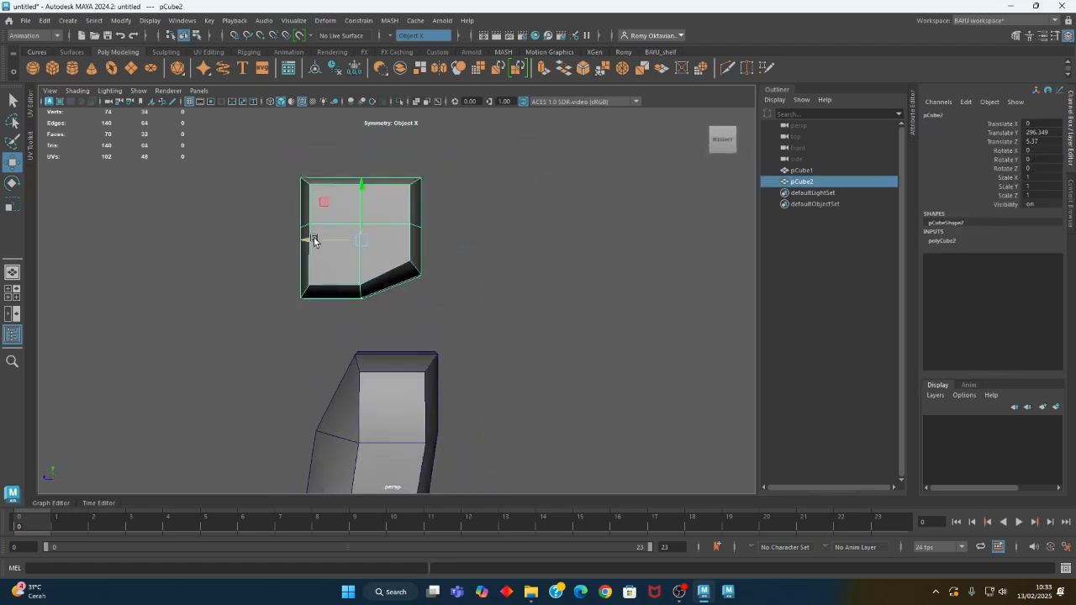
{"action": "left_click_drag", "start_coordinate": [362, 189], "coordinate": [361, 207]}
Select both boxes together and switch to the Modeling menu set
{"action": "left_click_drag", "start_coordinate": [379, 257], "coordinate": [388, 304], "text": "alt"}
{"action": "left_click_drag", "start_coordinate": [487, 348], "coordinate": [486, 370], "text": "alt"}
{"action": "left_click", "coordinate": [480, 361]}
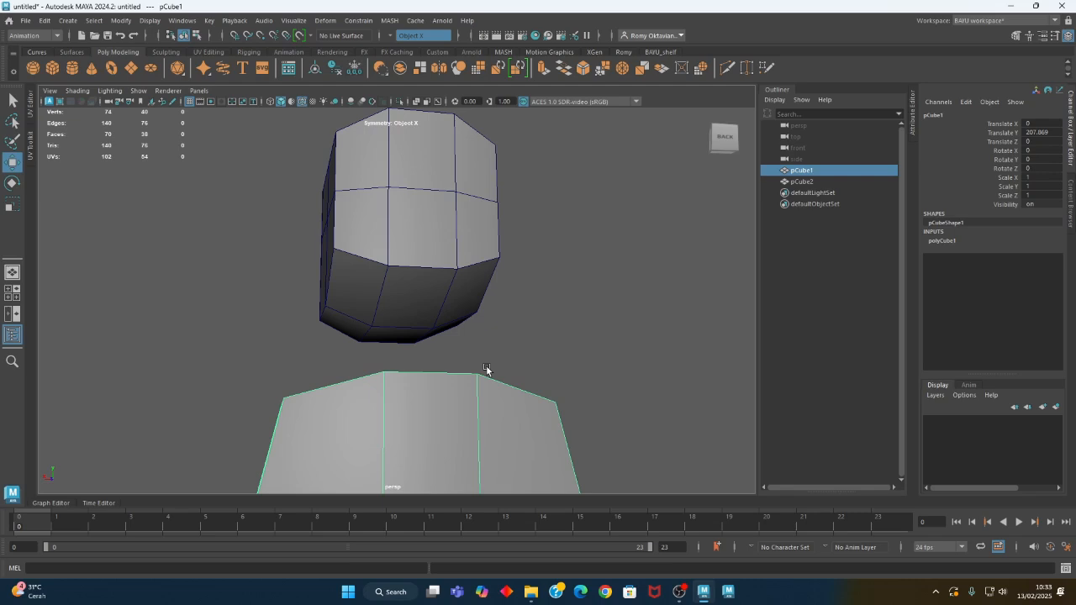
{"action": "left_click_drag", "start_coordinate": [465, 351], "coordinate": [400, 314], "text": "alt"}
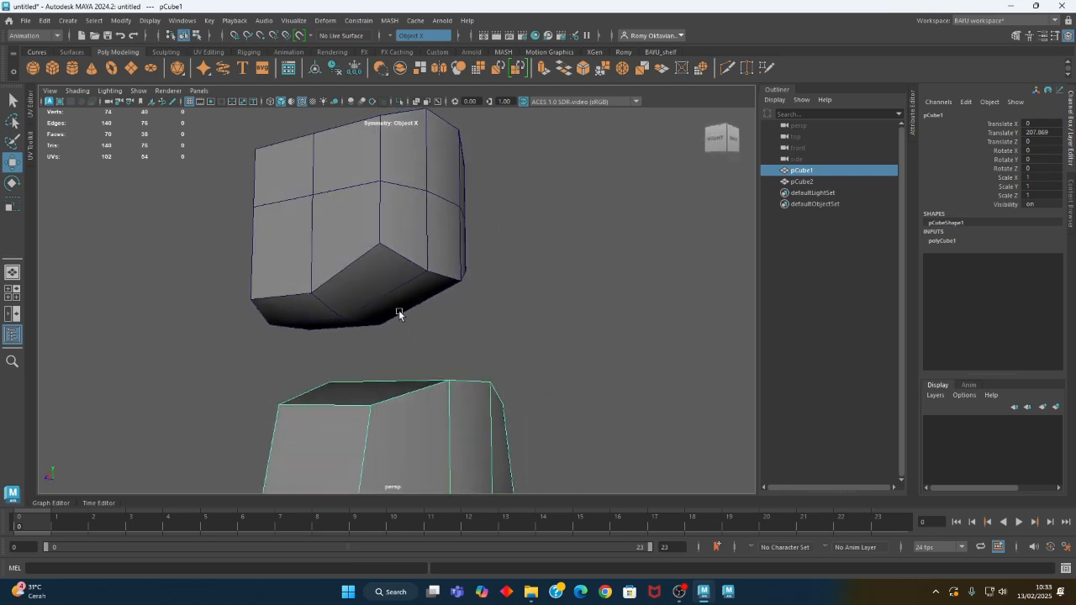
{"action": "left_click", "coordinate": [429, 263], "text": "shift"}
{"action": "left_click_drag", "start_coordinate": [493, 344], "coordinate": [375, 255], "text": "alt"}
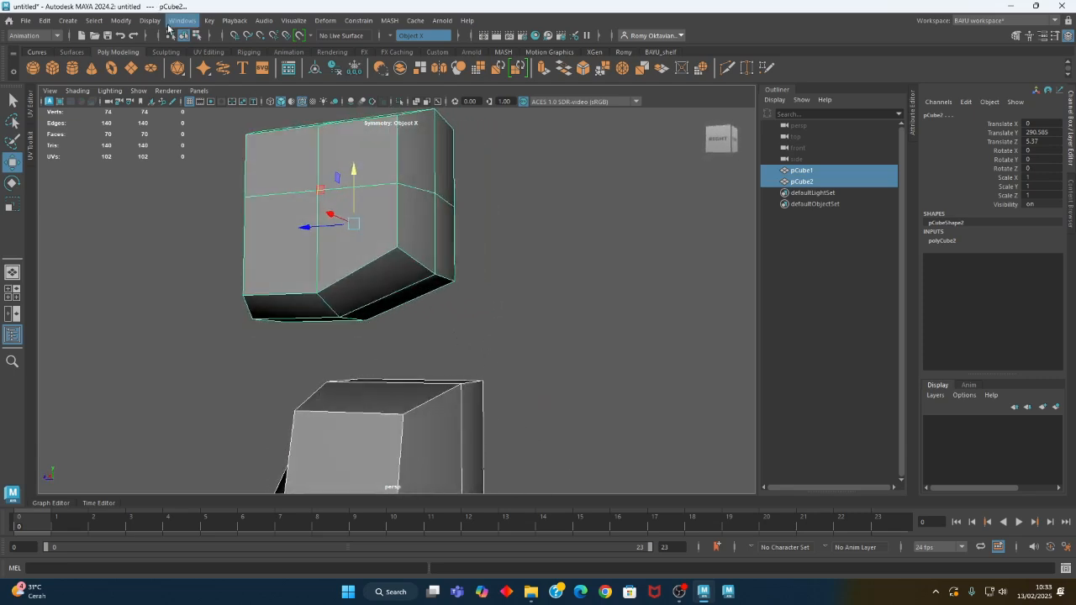
{"action": "left_click", "coordinate": [15, 37]}
{"action": "left_click", "coordinate": [26, 50]}
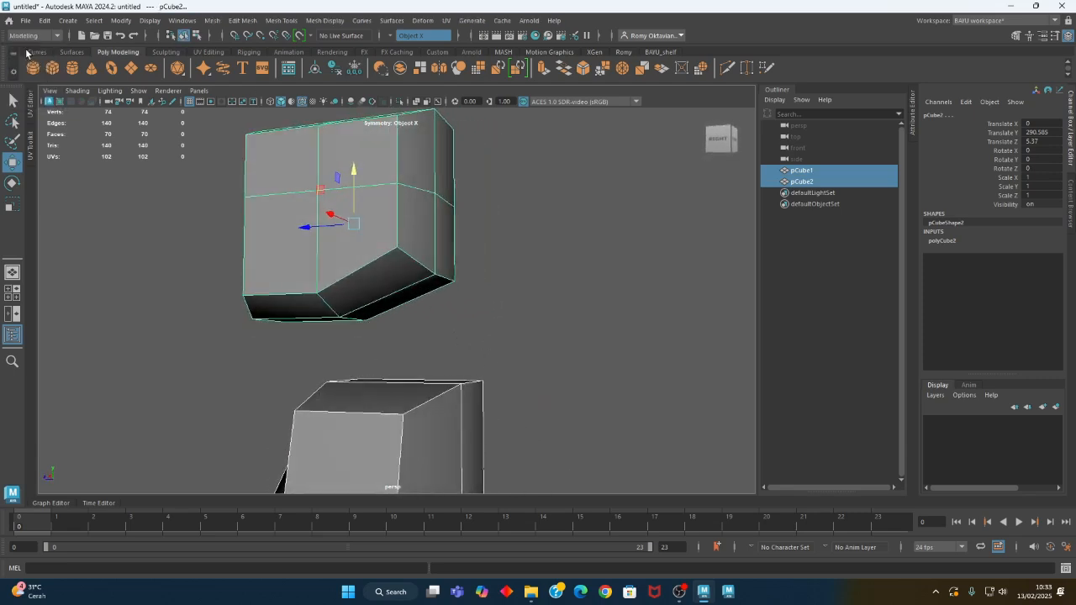
{"action": "left_click", "coordinate": [212, 21]}
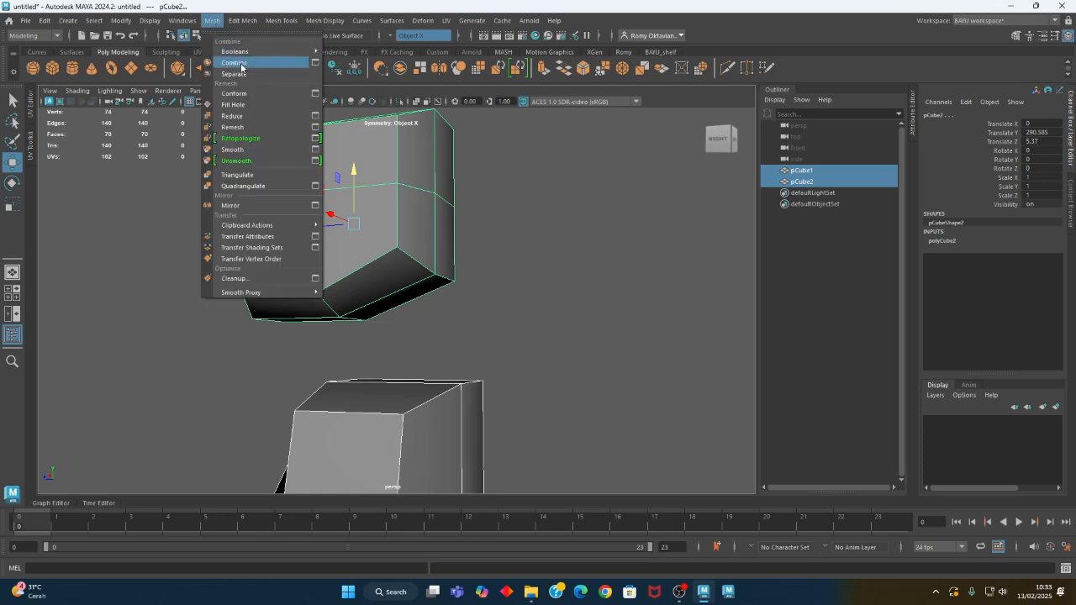
{"action": "left_click", "coordinate": [235, 64]}
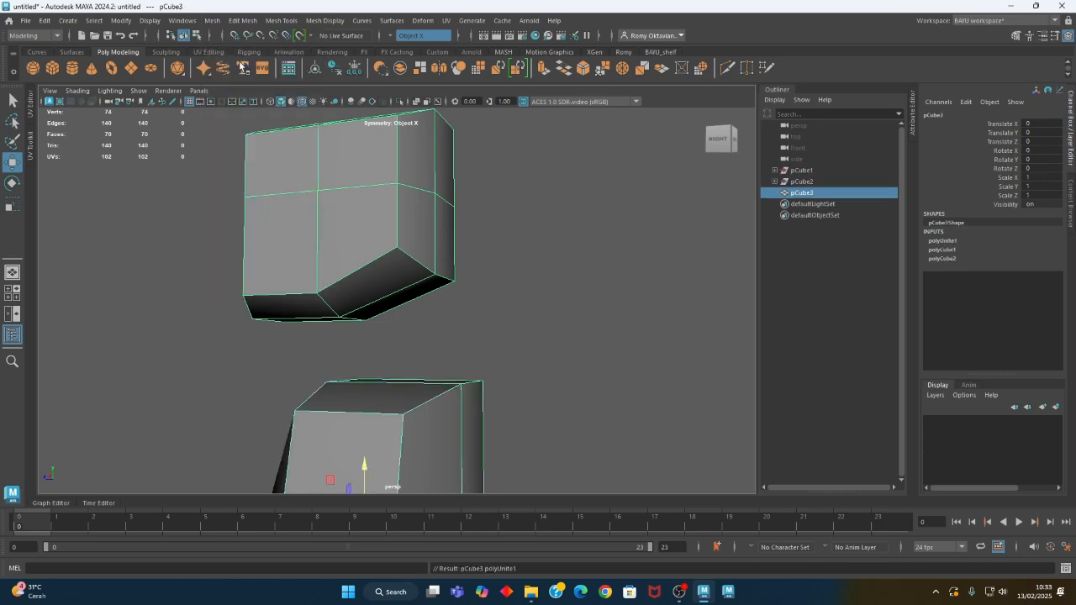
{"action": "key", "text": "ctrl+z"}
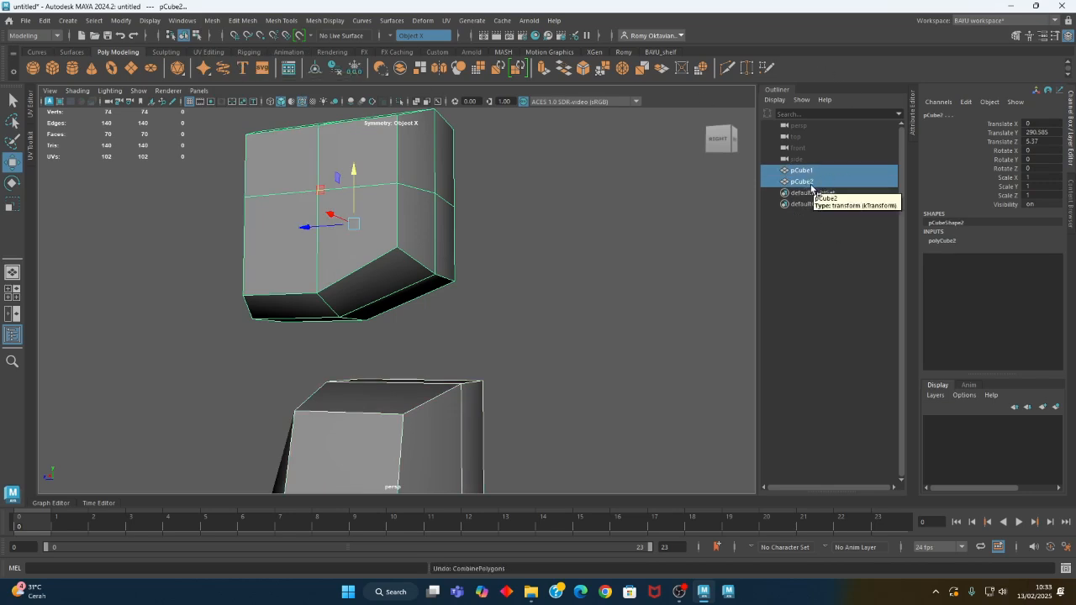
Combine the two selected boxes into a single mesh
{"action": "left_click", "coordinate": [212, 20]}
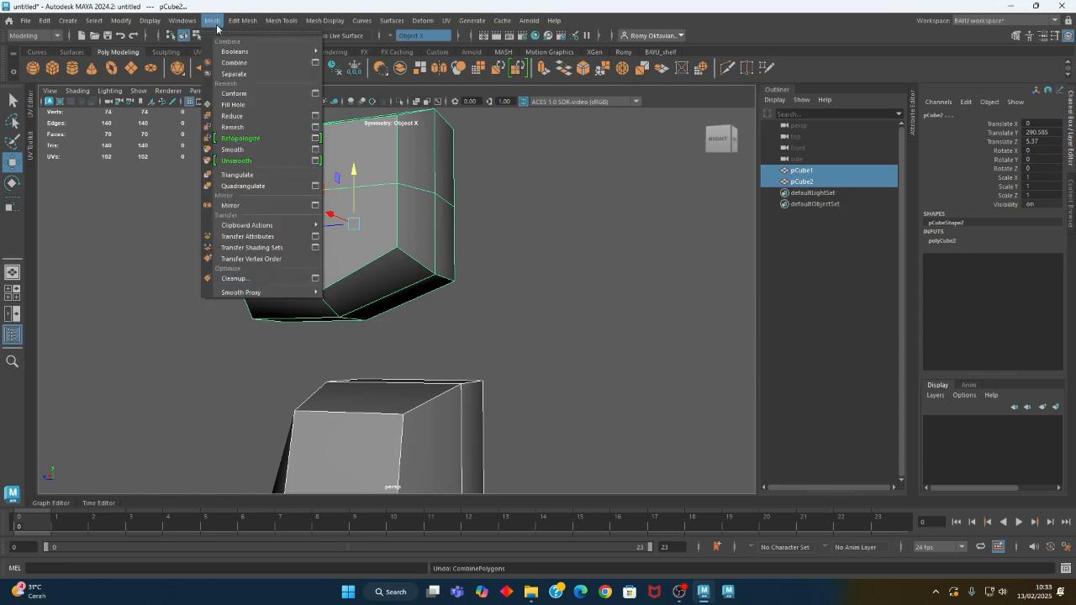
{"action": "left_click", "coordinate": [249, 61]}
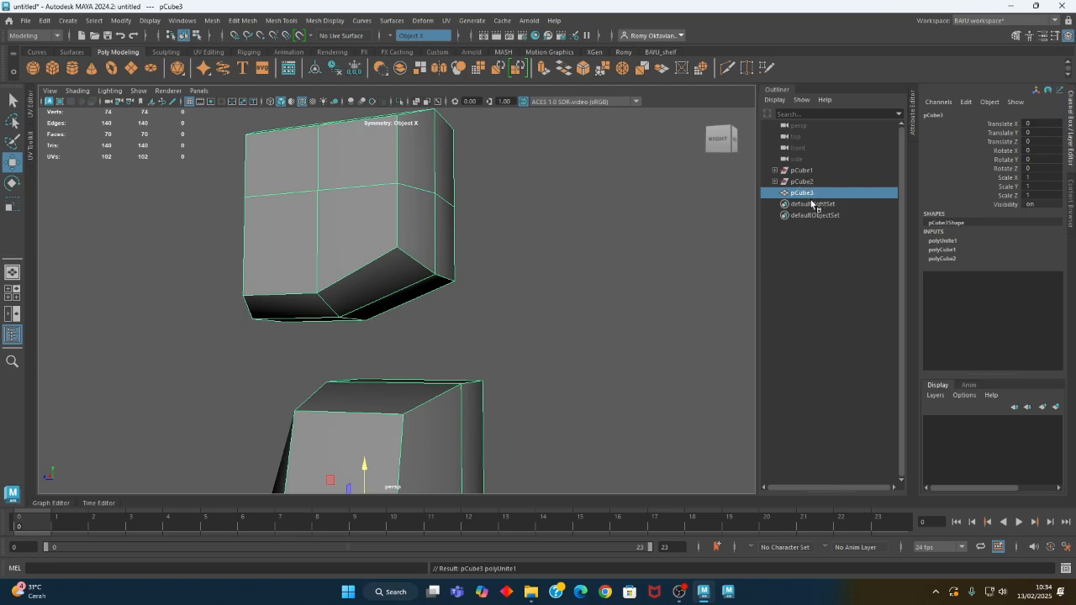
In face mode, select the rear centre face under the upper box and the opposing centre face atop the lower box
{"action": "left_click_drag", "start_coordinate": [432, 378], "coordinate": [466, 365], "text": "alt"}
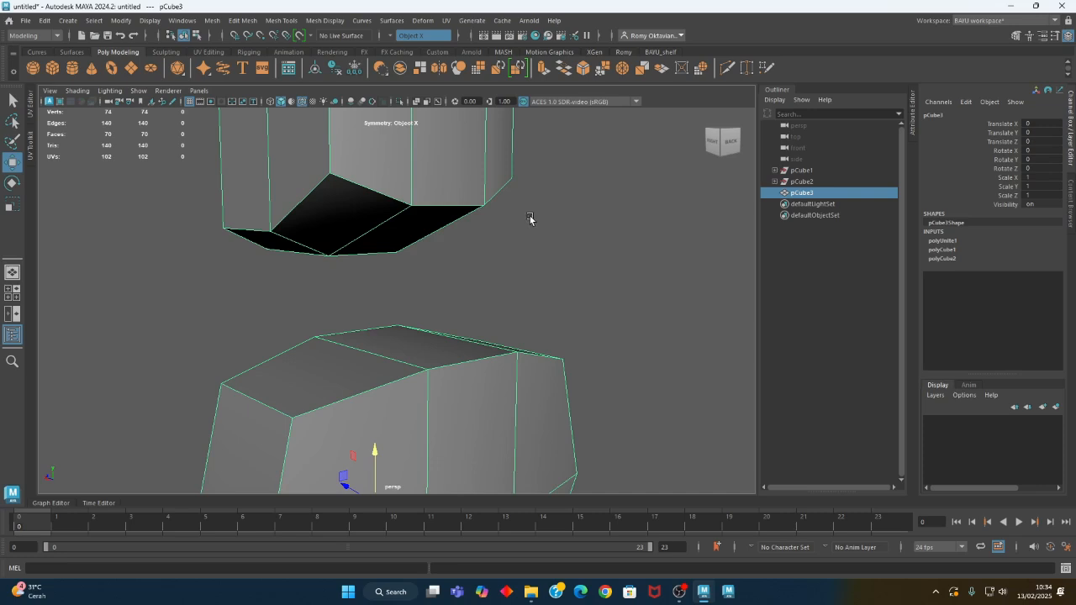
{"action": "left_click_drag", "start_coordinate": [501, 283], "coordinate": [476, 290], "text": "alt"}
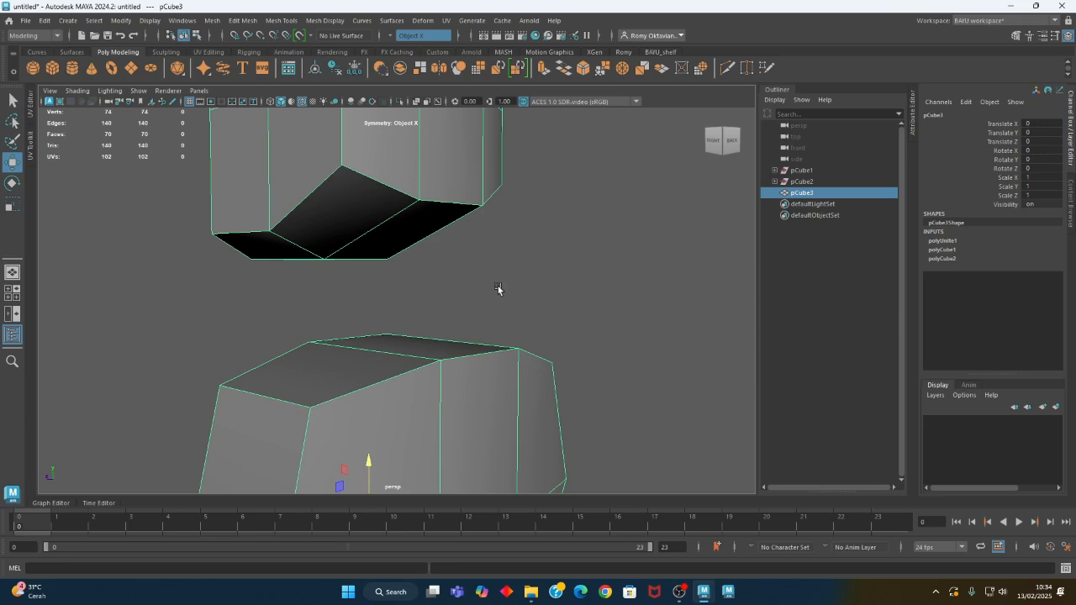
{"action": "left_click_drag", "start_coordinate": [498, 287], "coordinate": [492, 291], "text": "alt"}
{"action": "left_click_drag", "start_coordinate": [560, 224], "coordinate": [555, 229], "text": "alt"}
{"action": "right_click_drag", "start_coordinate": [581, 175], "coordinate": [593, 255]}
{"action": "left_click", "coordinate": [408, 244]}
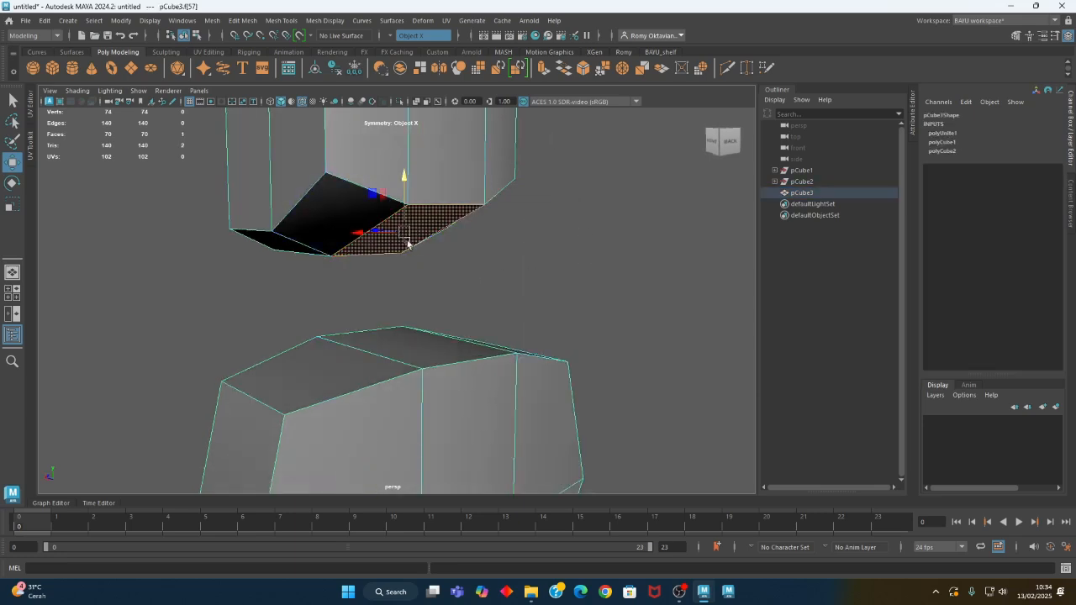
{"action": "left_click", "coordinate": [415, 352], "text": "shift"}
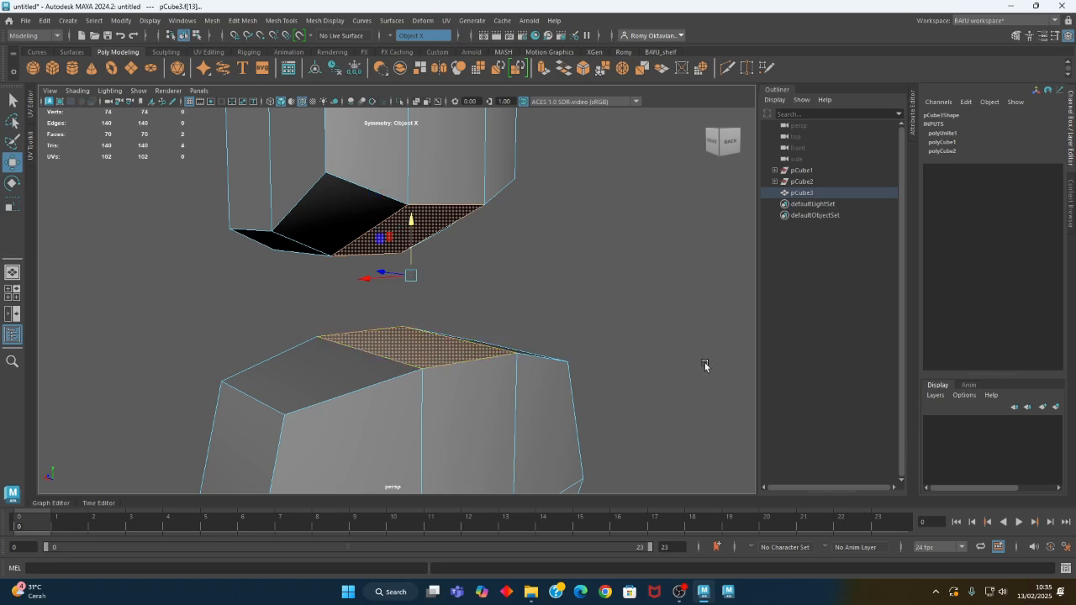
{"action": "left_click", "coordinate": [426, 181], "text": "shift"}
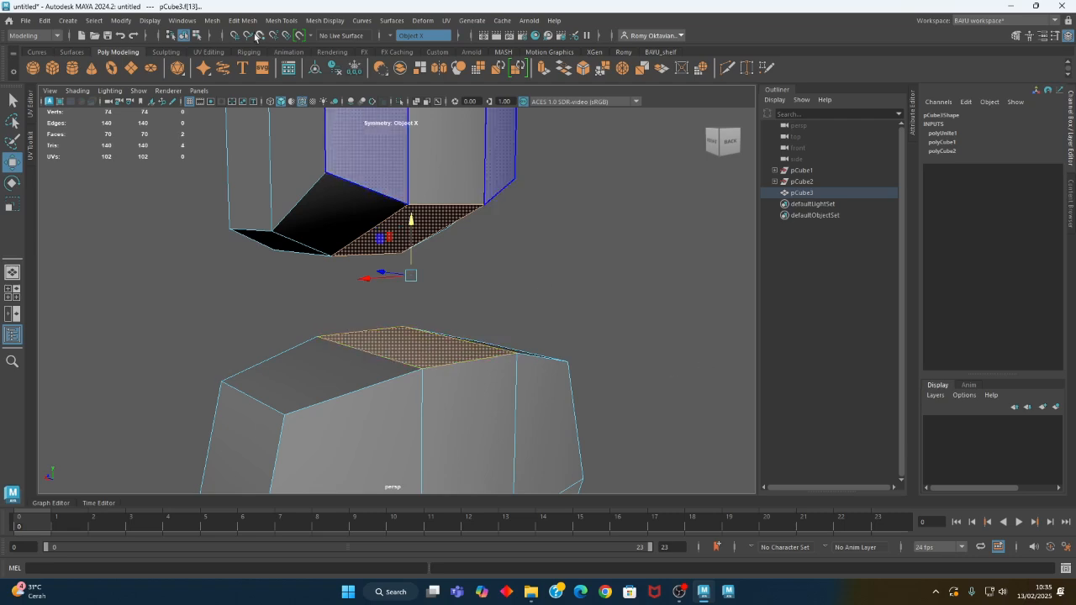
{"action": "left_click", "coordinate": [243, 20]}
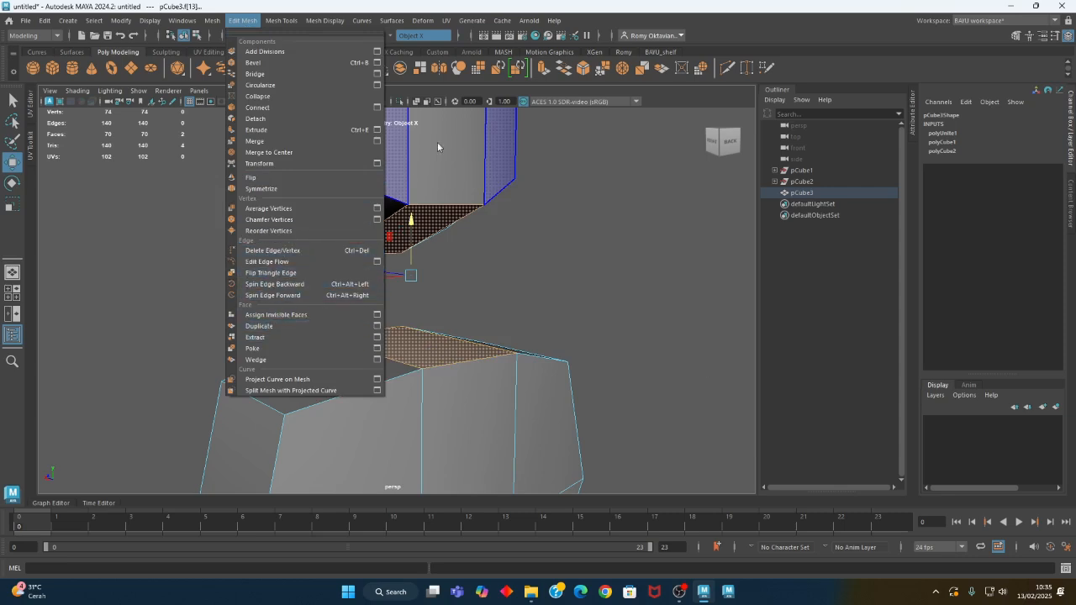
{"action": "left_click", "coordinate": [769, 29]}
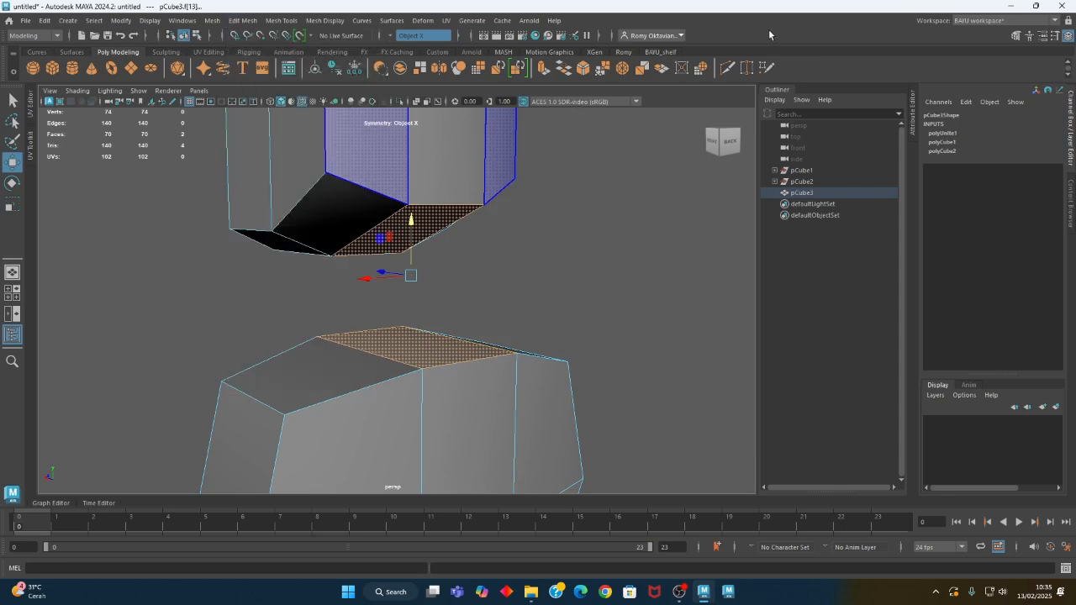
Delete the selected facing faces under the head and atop the torso, and switch to edge selection
{"action": "key", "text": "Delete"}
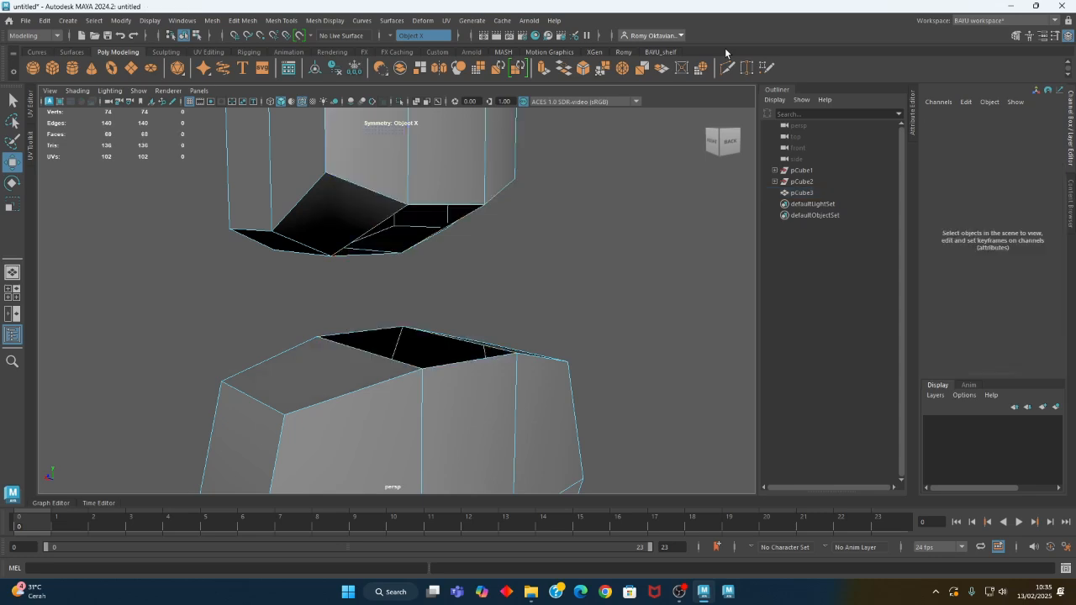
{"action": "left_click_drag", "start_coordinate": [416, 226], "coordinate": [538, 229], "text": "alt"}
{"action": "right_click_drag", "start_coordinate": [560, 206], "coordinate": [565, 180]}
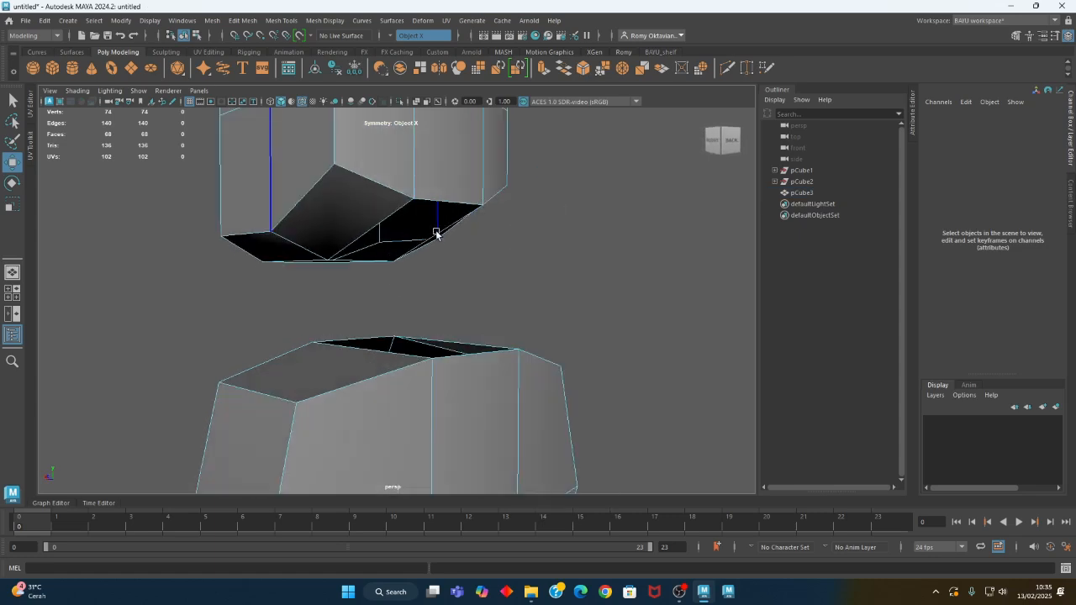
Select the border edges of the openings in the head and torso and bridge them to form the neck
{"action": "left_click_drag", "start_coordinate": [440, 228], "coordinate": [432, 206], "text": "alt"}
{"action": "left_click", "coordinate": [433, 198]}
{"action": "key", "text": "ctrl+z"}
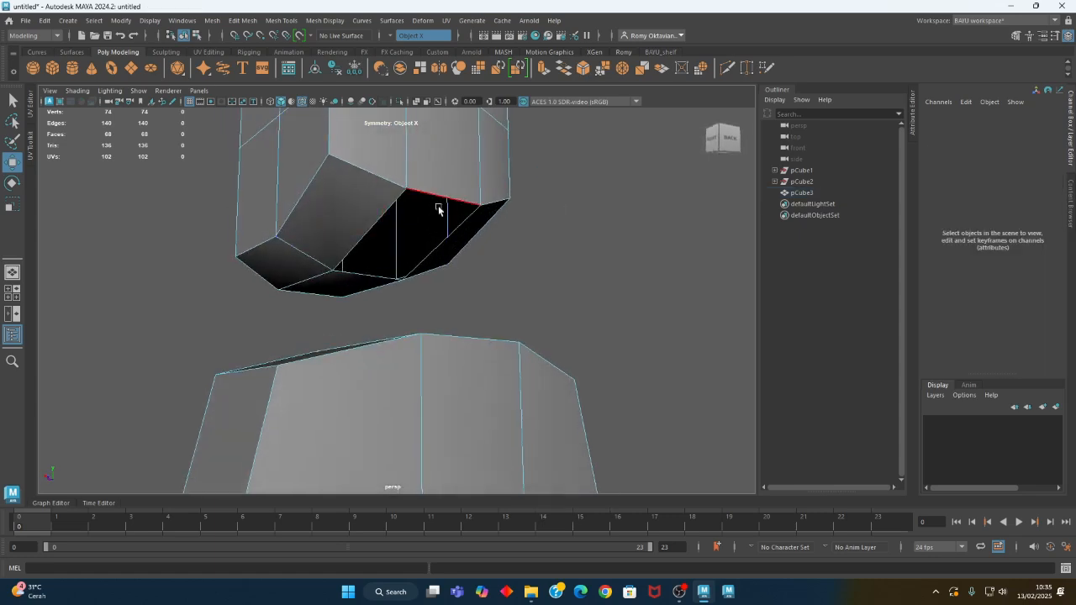
{"action": "left_click_drag", "start_coordinate": [501, 277], "coordinate": [485, 278], "text": "alt"}
{"action": "left_click", "coordinate": [434, 193]}
{"action": "left_click_drag", "start_coordinate": [434, 193], "coordinate": [522, 396], "text": "alt"}
{"action": "double_click", "coordinate": [463, 382]}
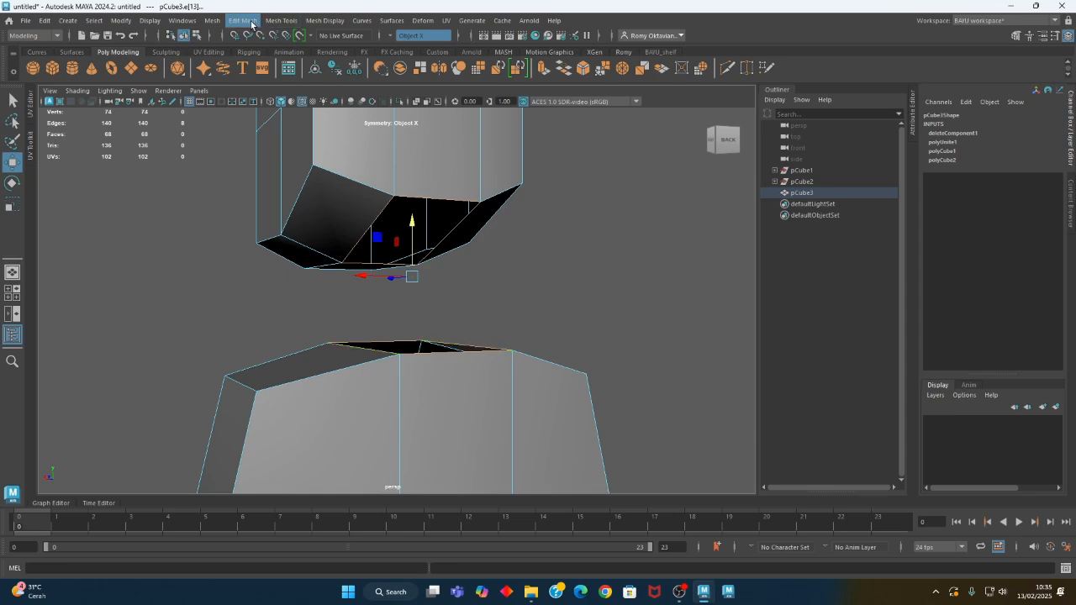
{"action": "left_click", "coordinate": [250, 24]}
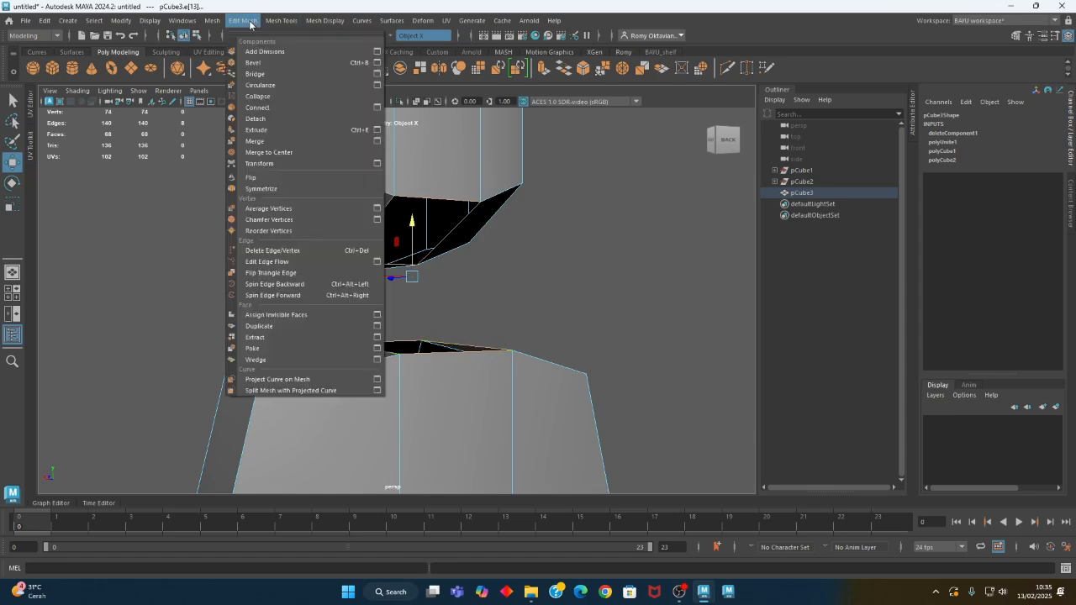
{"action": "left_click", "coordinate": [271, 77]}
Examine the bridged neck, head and torso from the front and side
{"action": "left_click_drag", "start_coordinate": [430, 305], "coordinate": [471, 420], "text": "alt"}
{"action": "right_click_drag", "start_coordinate": [472, 420], "coordinate": [405, 394], "text": "alt"}
{"action": "left_click_drag", "start_coordinate": [405, 394], "coordinate": [626, 409], "text": "alt"}
{"action": "left_click_drag", "start_coordinate": [471, 400], "coordinate": [386, 391], "text": "alt"}
{"action": "right_click_drag", "start_coordinate": [513, 388], "coordinate": [260, 368], "text": "alt"}
{"action": "left_click_drag", "start_coordinate": [389, 411], "coordinate": [401, 395], "text": "alt"}
{"action": "middle_click_drag", "start_coordinate": [401, 395], "coordinate": [365, 359], "text": "alt"}
{"action": "right_click_drag", "start_coordinate": [309, 376], "coordinate": [470, 392], "text": "alt"}
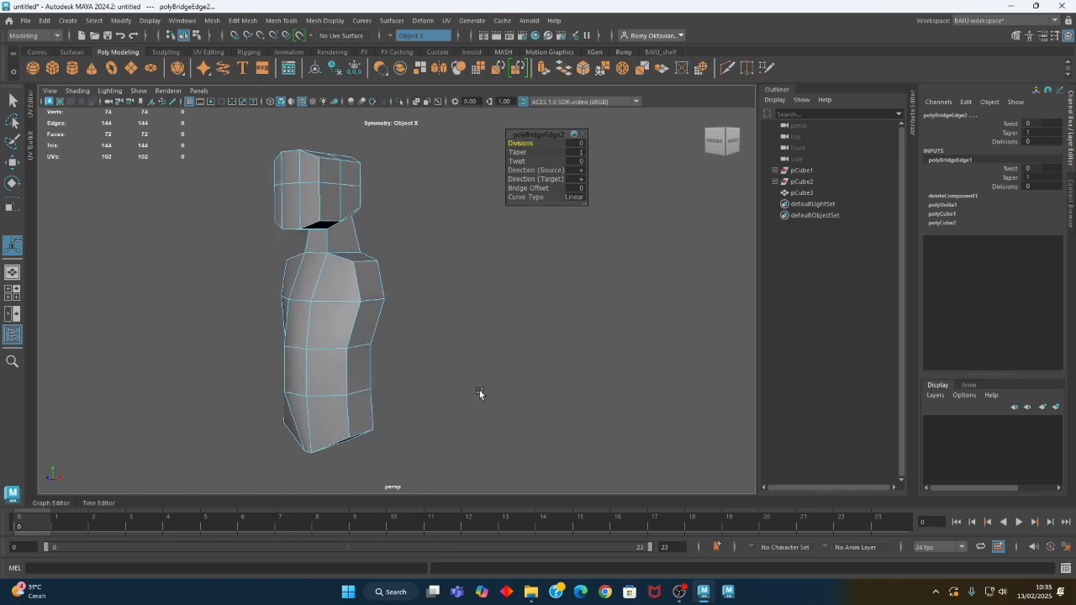
{"action": "middle_click_drag", "start_coordinate": [456, 392], "coordinate": [483, 392], "text": "alt"}
{"action": "left_click_drag", "start_coordinate": [483, 392], "coordinate": [475, 401], "text": "alt"}
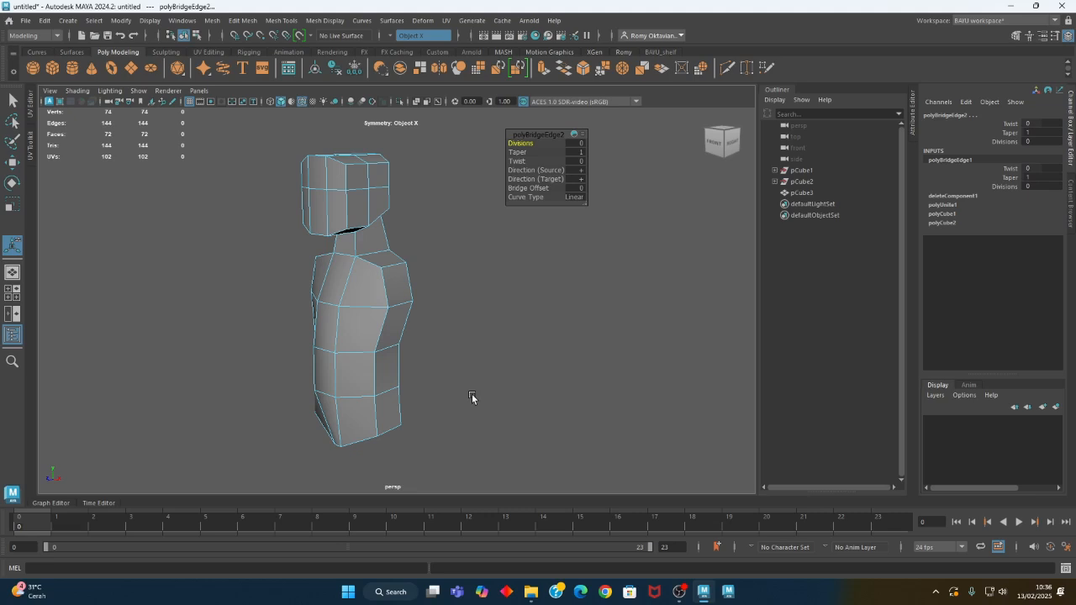
{"action": "left_click_drag", "start_coordinate": [362, 227], "coordinate": [452, 292], "text": "alt"}
{"action": "middle_click_drag", "start_coordinate": [491, 419], "coordinate": [474, 348], "text": "alt"}
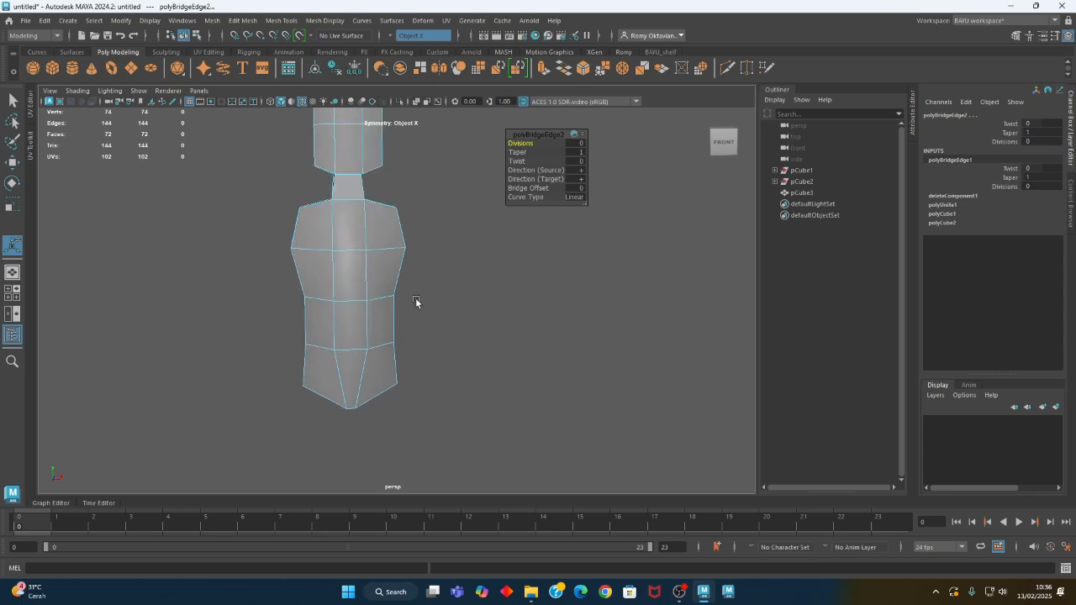
{"action": "left_click_drag", "start_coordinate": [437, 300], "coordinate": [361, 333], "text": "alt"}
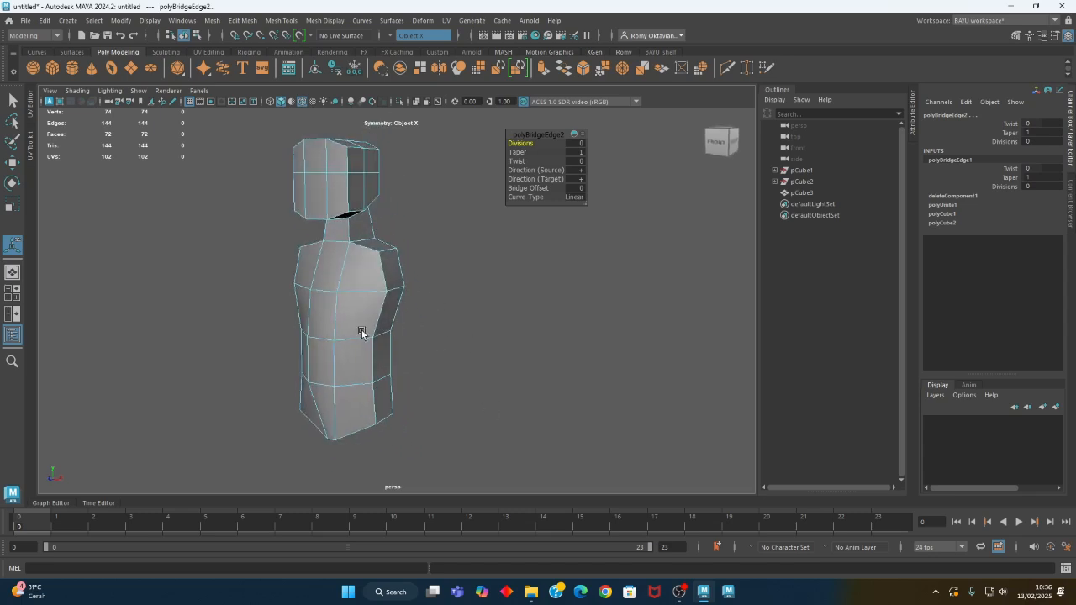
{"action": "left_click_drag", "start_coordinate": [332, 370], "coordinate": [291, 288], "text": "alt"}
{"action": "right_click_drag", "start_coordinate": [291, 288], "coordinate": [341, 332], "text": "alt"}
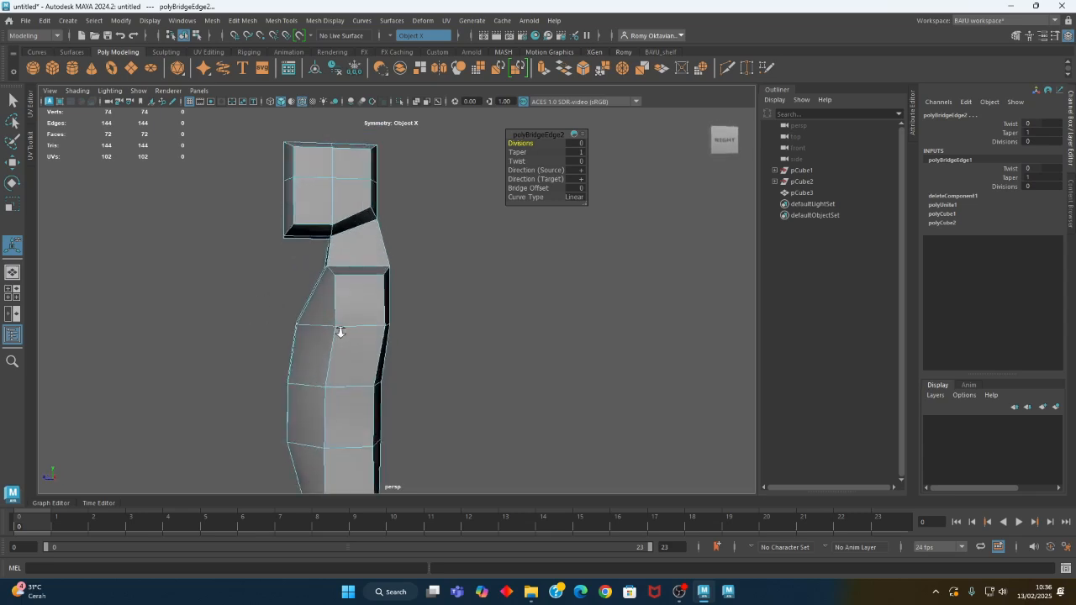
{"action": "scroll", "coordinate": [341, 332], "scroll_direction": "up", "scroll_amount": 5}
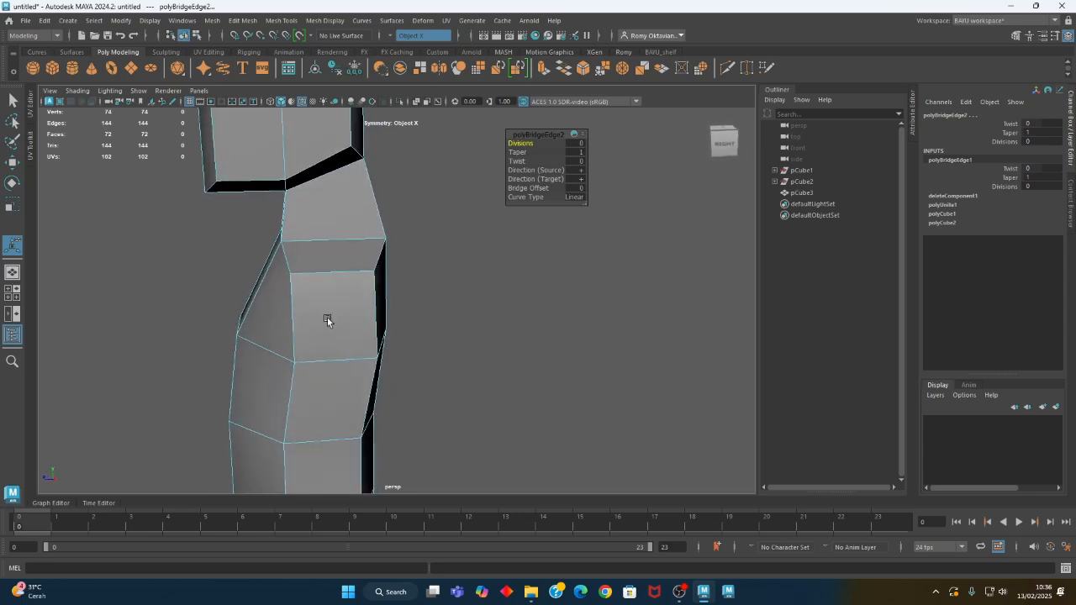
{"action": "middle_click_drag", "start_coordinate": [337, 250], "coordinate": [348, 260], "text": "alt"}
In wireframe display and vertex mode, select the front vertices along the top of the torso and move them slightly backward
{"action": "key", "text": "4"}
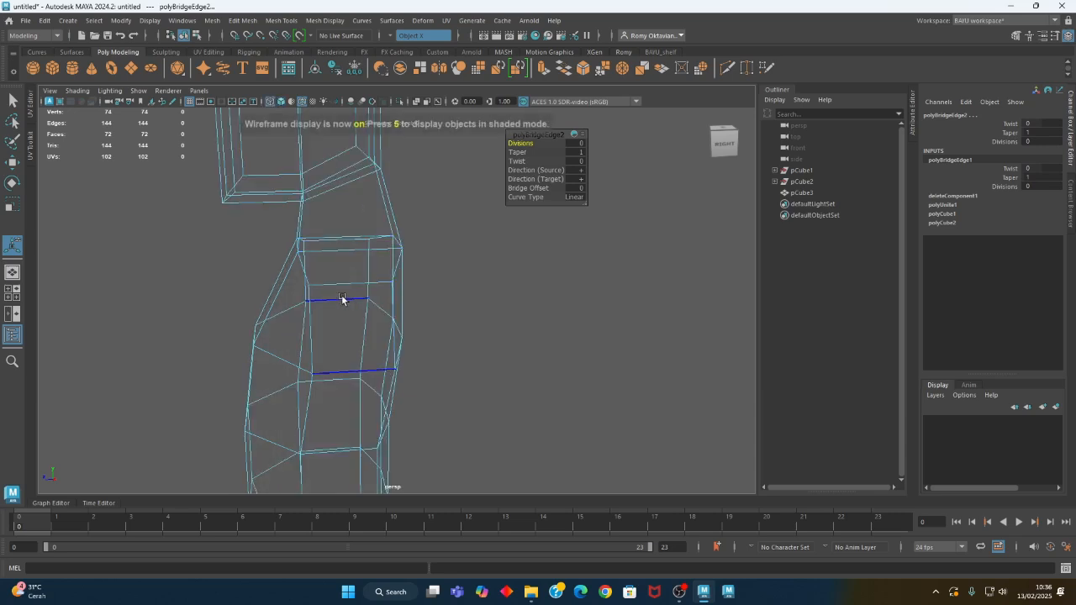
{"action": "left_click_drag", "start_coordinate": [341, 298], "coordinate": [328, 294], "text": "alt"}
{"action": "right_click_drag", "start_coordinate": [137, 236], "coordinate": [110, 242]}
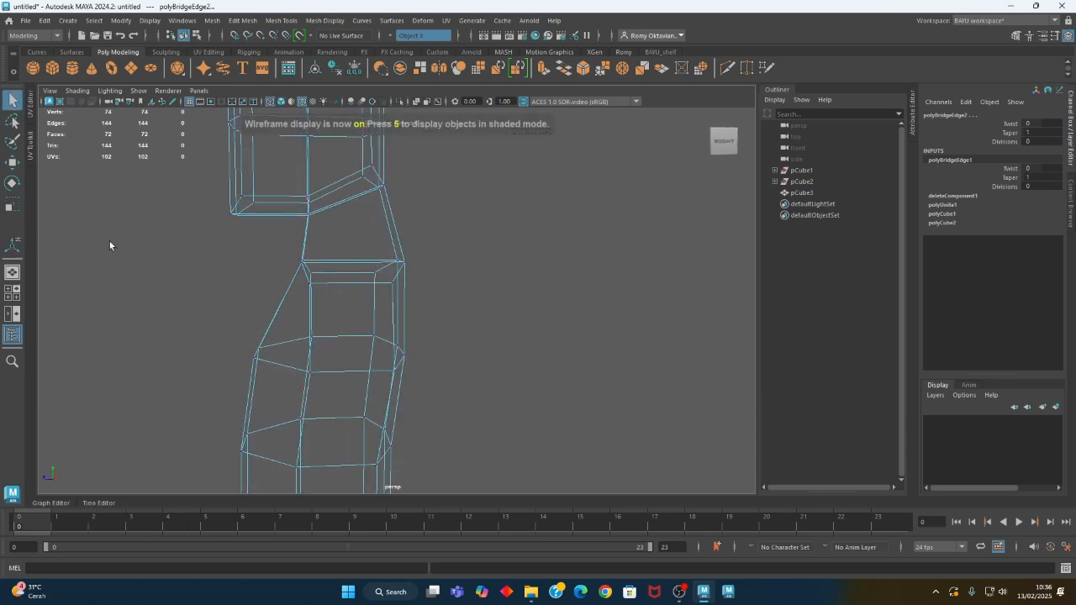
{"action": "left_click_drag", "start_coordinate": [272, 228], "coordinate": [358, 310]}
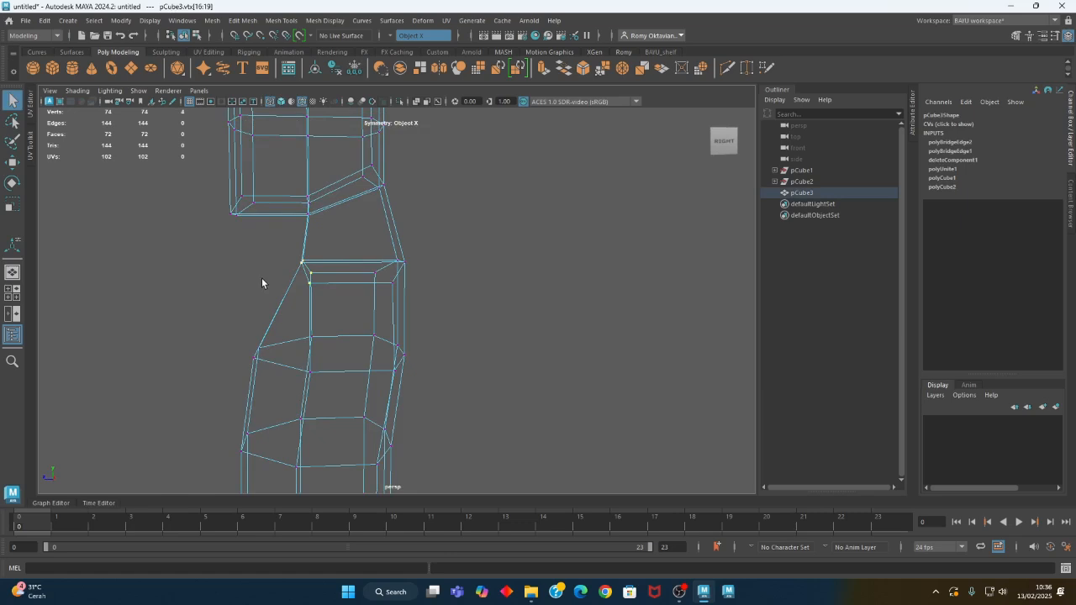
{"action": "key", "text": "r"}
{"action": "left_click_drag", "start_coordinate": [257, 268], "coordinate": [276, 270]}
{"action": "left_click_drag", "start_coordinate": [328, 349], "coordinate": [434, 344], "text": "alt"}
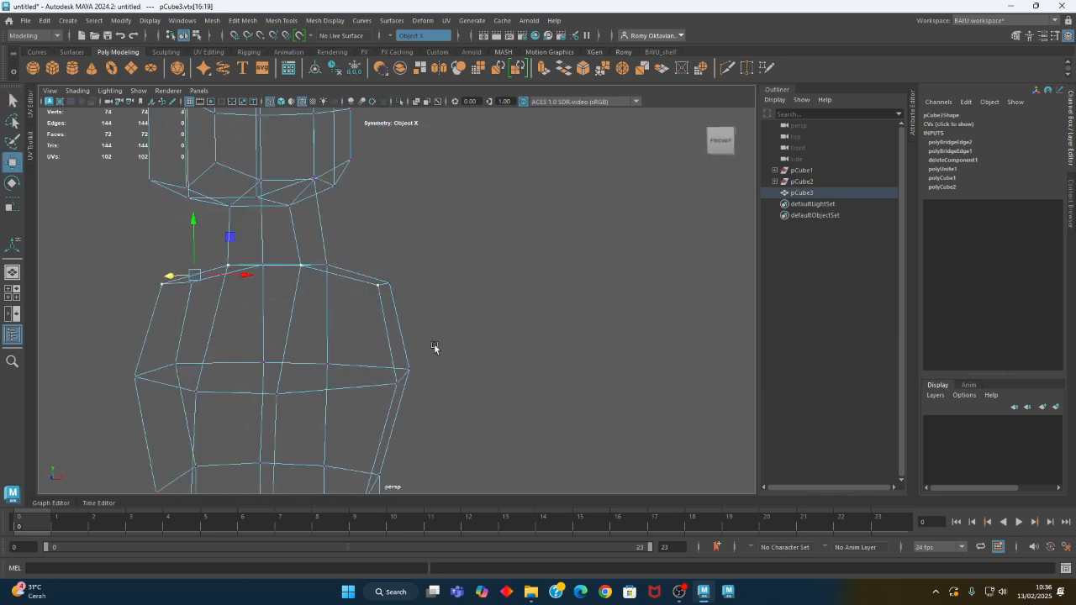
Lower the front vertices at the base of the neck so the collar slopes down toward the chest
{"action": "left_click", "coordinate": [299, 269]}
{"action": "mouse_move", "coordinate": [300, 269]}
{"action": "left_mouse_down", "text": "alt"}
{"action": "mouse_move", "coordinate": [293, 258]}
{"action": "mouse_move", "coordinate": [291, 267]}
{"action": "left_mouse_up", "text": "alt"}
{"action": "left_click_drag", "start_coordinate": [337, 294], "coordinate": [426, 260], "text": "alt"}
{"action": "left_click_drag", "start_coordinate": [412, 202], "coordinate": [353, 222]}
{"action": "left_click_drag", "start_coordinate": [344, 299], "coordinate": [353, 296], "text": "alt"}
In side view, shift the head's middle column of vertices backward and raise its top vertices slightly
{"action": "left_click_drag", "start_coordinate": [288, 136], "coordinate": [342, 332]}
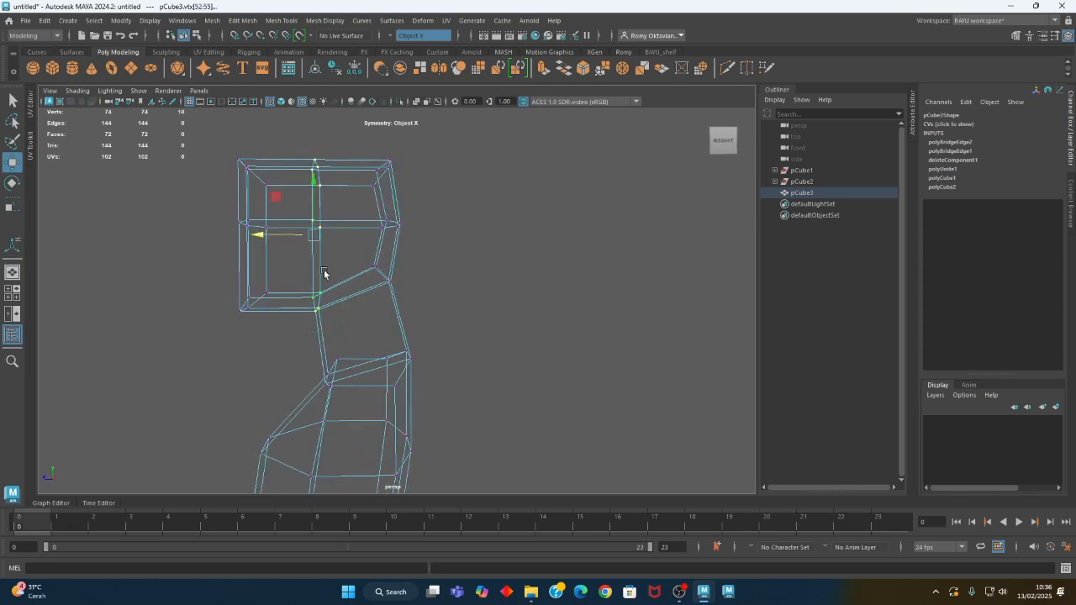
{"action": "left_click_drag", "start_coordinate": [288, 236], "coordinate": [305, 238]}
{"action": "left_click_drag", "start_coordinate": [314, 140], "coordinate": [357, 199]}
{"action": "left_click_drag", "start_coordinate": [326, 140], "coordinate": [325, 130]}
Move the front chin vertices of the head downward and slightly back
{"action": "left_click_drag", "start_coordinate": [317, 270], "coordinate": [323, 273], "text": "alt"}
{"action": "left_click_drag", "start_coordinate": [192, 281], "coordinate": [267, 338]}
{"action": "left_click_drag", "start_coordinate": [193, 270], "coordinate": [202, 293]}
Select the top front forehead vertices and move them slightly back and down
{"action": "left_click_drag", "start_coordinate": [221, 200], "coordinate": [277, 231]}
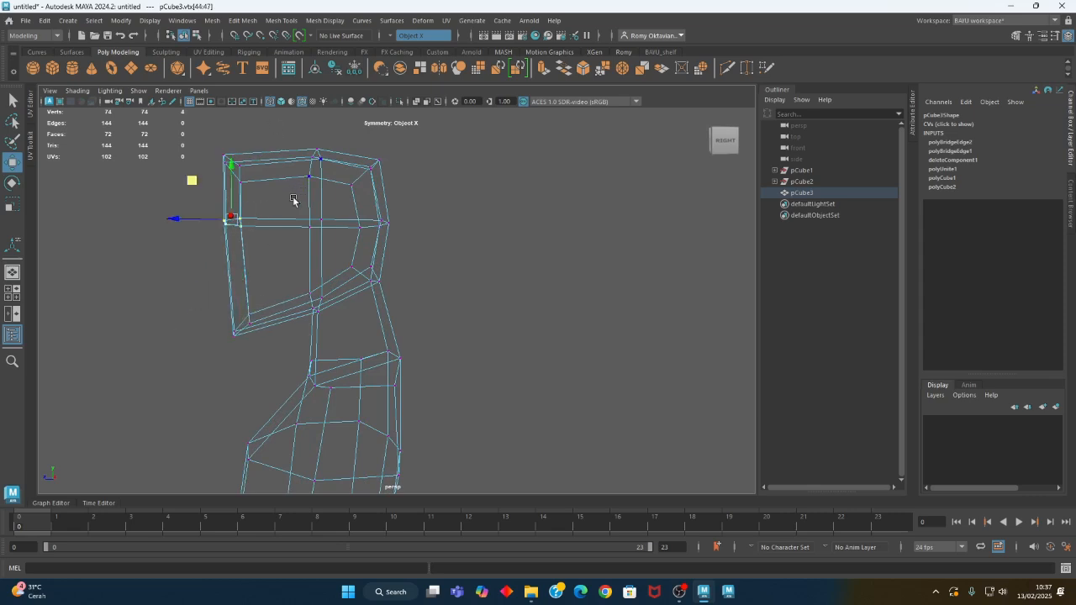
{"action": "left_click_drag", "start_coordinate": [194, 135], "coordinate": [228, 158]}
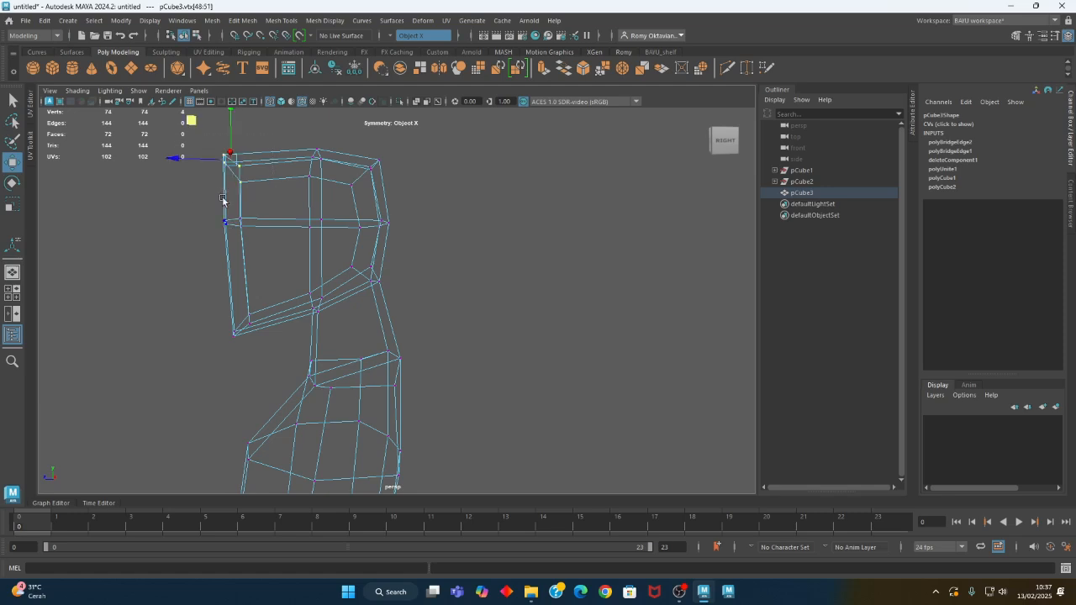
{"action": "left_click", "coordinate": [180, 159]}
{"action": "middle_click_drag", "start_coordinate": [198, 121], "coordinate": [202, 129]}
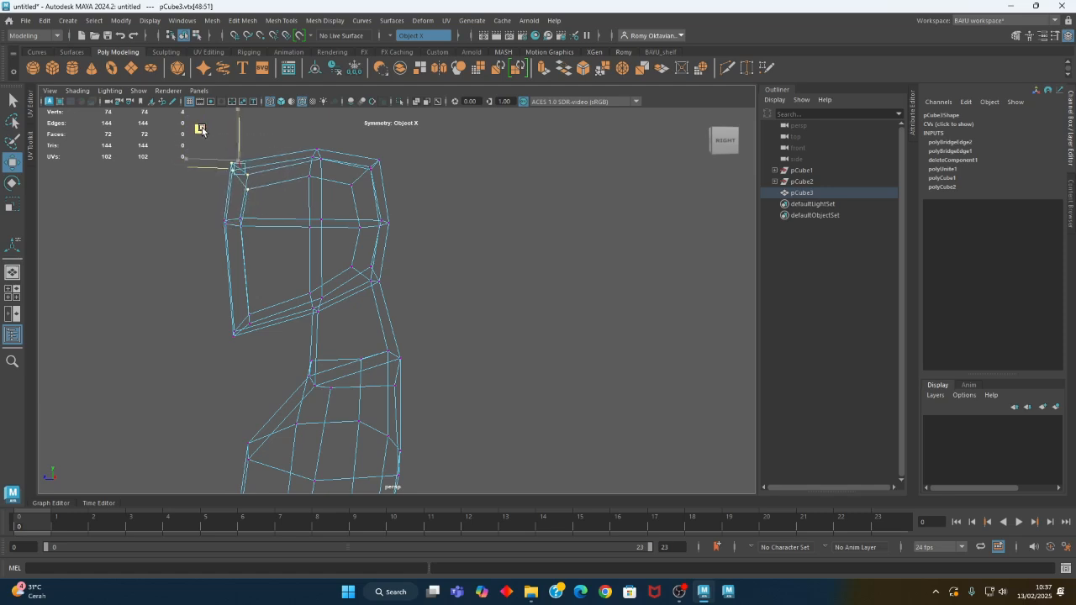
Move the outer chin corner vertices back and inward in the horizontal plane, keeping both sides symmetrical
{"action": "left_click_drag", "start_coordinate": [202, 129], "coordinate": [285, 293], "text": "alt"}
{"action": "left_click_drag", "start_coordinate": [365, 290], "coordinate": [367, 281], "text": "alt"}
{"action": "middle_click_drag", "start_coordinate": [444, 304], "coordinate": [503, 261], "text": "alt"}
{"action": "left_click_drag", "start_coordinate": [451, 294], "coordinate": [381, 335], "text": "alt"}
{"action": "left_click", "coordinate": [406, 307]}
{"action": "left_click_drag", "start_coordinate": [444, 336], "coordinate": [389, 337], "text": "alt"}
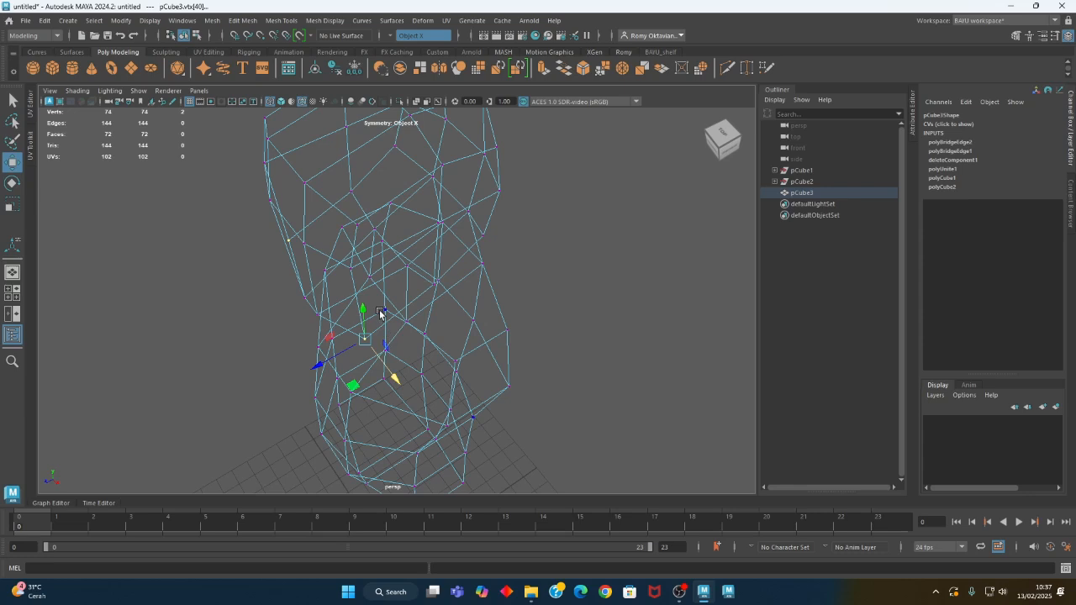
{"action": "left_click_drag", "start_coordinate": [375, 307], "coordinate": [367, 357], "text": "alt"}
{"action": "middle_click_drag", "start_coordinate": [348, 344], "coordinate": [345, 321]}
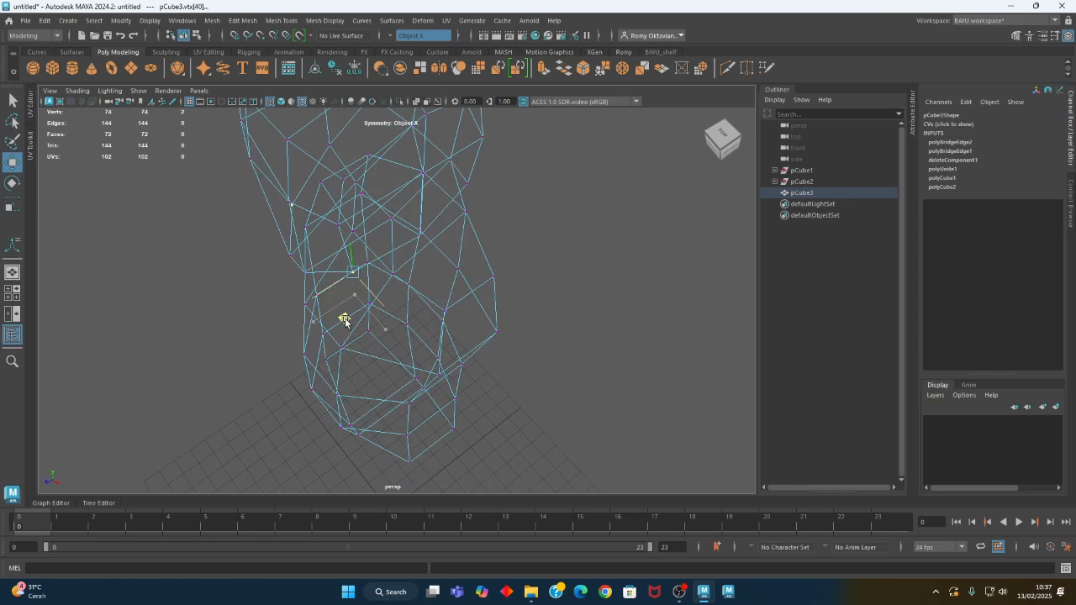
{"action": "left_click_drag", "start_coordinate": [345, 321], "coordinate": [348, 315]}
{"action": "left_click_drag", "start_coordinate": [370, 362], "coordinate": [633, 379], "text": "alt"}
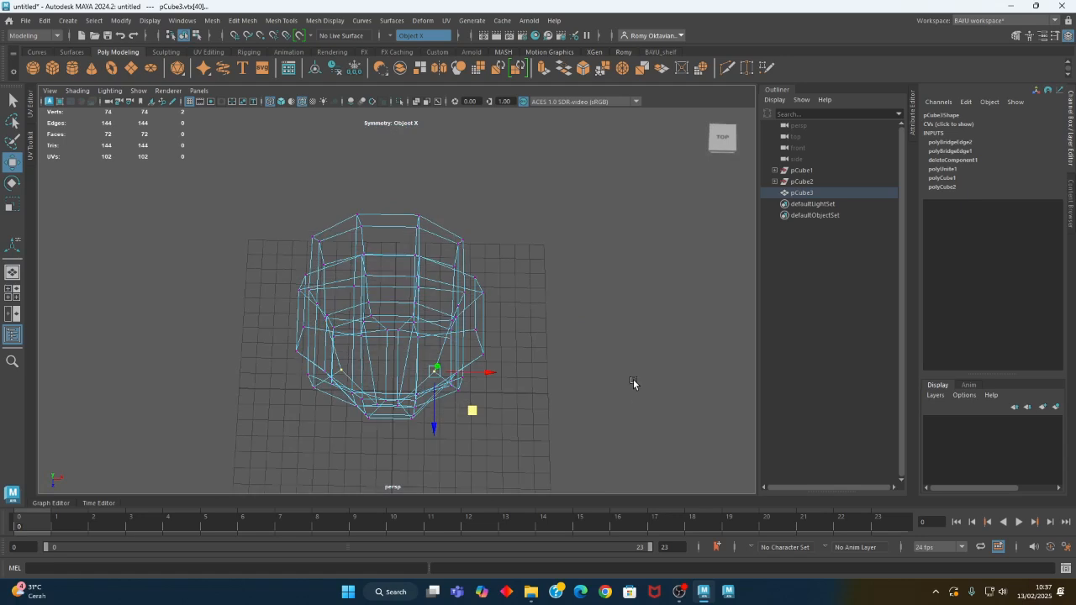
Move the head's side vertices slightly inward and lower its upper corner vertices symmetrically
{"action": "left_click_drag", "start_coordinate": [474, 213], "coordinate": [446, 284]}
{"action": "left_click_drag", "start_coordinate": [456, 272], "coordinate": [463, 297], "text": "alt"}
{"action": "left_click_drag", "start_coordinate": [511, 254], "coordinate": [502, 255]}
{"action": "left_click_drag", "start_coordinate": [465, 388], "coordinate": [547, 290]}
{"action": "left_click_drag", "start_coordinate": [466, 160], "coordinate": [447, 174]}
{"action": "left_click_drag", "start_coordinate": [458, 133], "coordinate": [459, 142]}
In front view, adjust the height of the side jaw vertices on both sides of the head
{"action": "left_click_drag", "start_coordinate": [510, 290], "coordinate": [518, 284], "text": "alt"}
{"action": "middle_click_drag", "start_coordinate": [518, 291], "coordinate": [514, 269], "text": "alt"}
{"action": "left_click_drag", "start_coordinate": [476, 305], "coordinate": [445, 306], "text": "alt"}
{"action": "left_click_drag", "start_coordinate": [459, 270], "coordinate": [485, 290]}
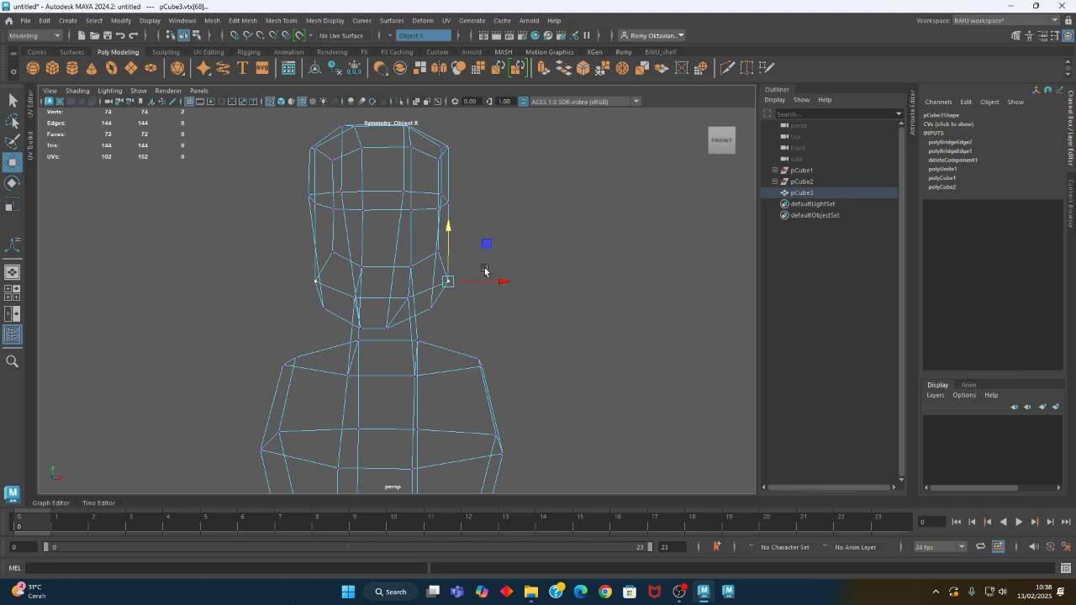
{"action": "left_click", "coordinate": [471, 278]}
Return to shaded display, check the head's upper side vertices, and put the mesh back in object mode
{"action": "left_click_drag", "start_coordinate": [487, 238], "coordinate": [448, 223], "text": "alt"}
{"action": "mouse_move", "coordinate": [487, 177]}
{"action": "left_mouse_down", "text": "alt"}
{"action": "mouse_move", "coordinate": [507, 314]}
{"action": "mouse_move", "coordinate": [479, 312]}
{"action": "mouse_move", "coordinate": [508, 332]}
{"action": "mouse_move", "coordinate": [480, 312]}
{"action": "mouse_move", "coordinate": [420, 312]}
{"action": "mouse_move", "coordinate": [452, 327]}
{"action": "left_mouse_up", "text": "alt"}
{"action": "key", "text": "5"}
{"action": "left_click", "coordinate": [467, 264]}
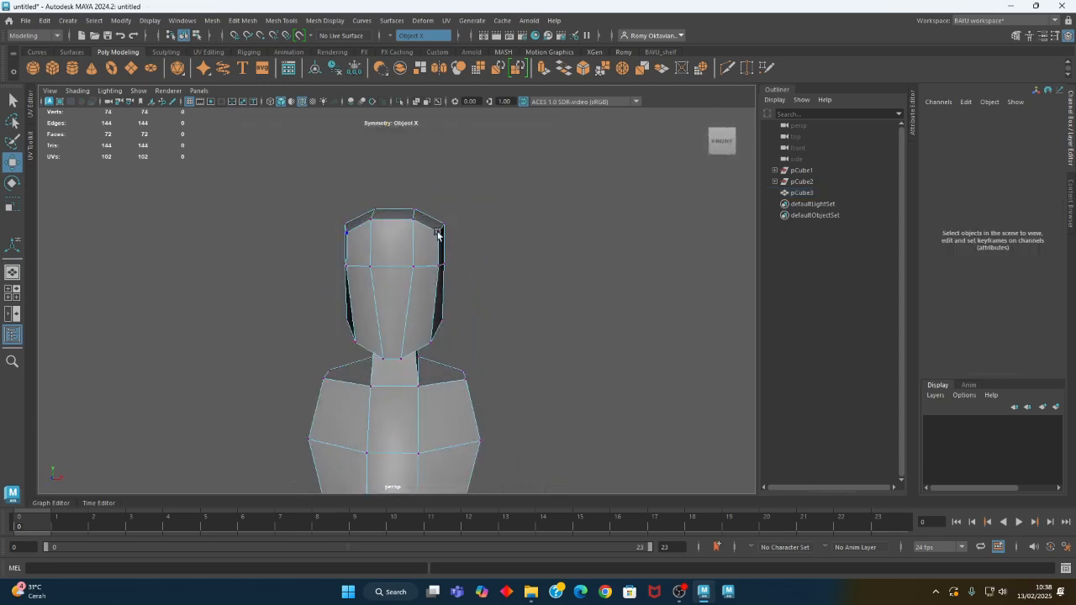
{"action": "left_click", "coordinate": [437, 228]}
{"action": "left_click", "coordinate": [442, 266]}
{"action": "left_click_drag", "start_coordinate": [464, 269], "coordinate": [527, 191], "text": "alt"}
{"action": "right_click_drag", "start_coordinate": [527, 190], "coordinate": [589, 174]}
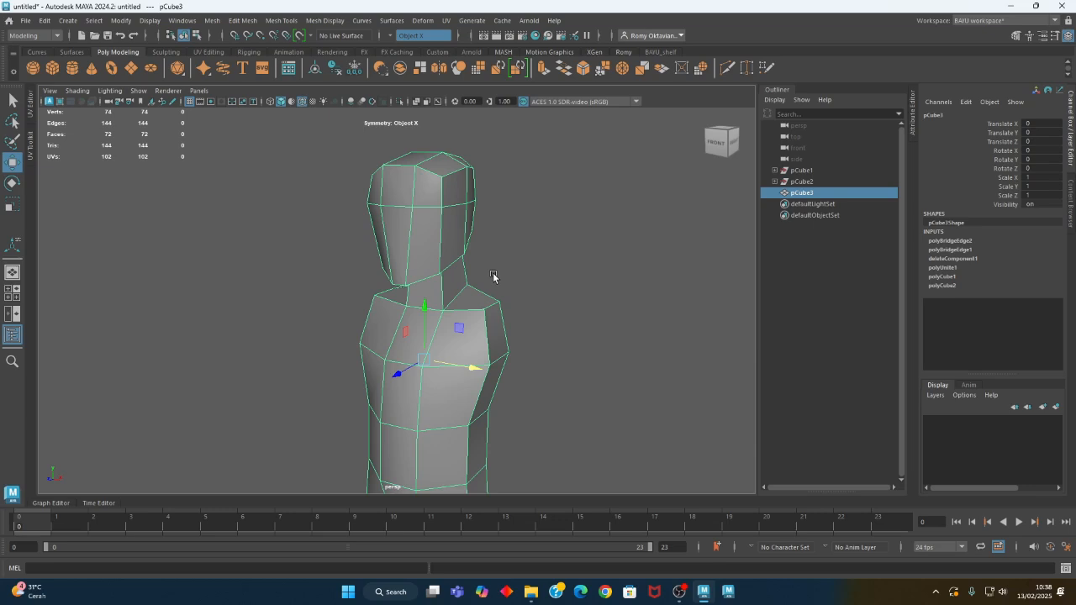
Compare the mesh unsmoothed, smoothed with its cage, and in full smooth preview
{"action": "key", "text": "1"}
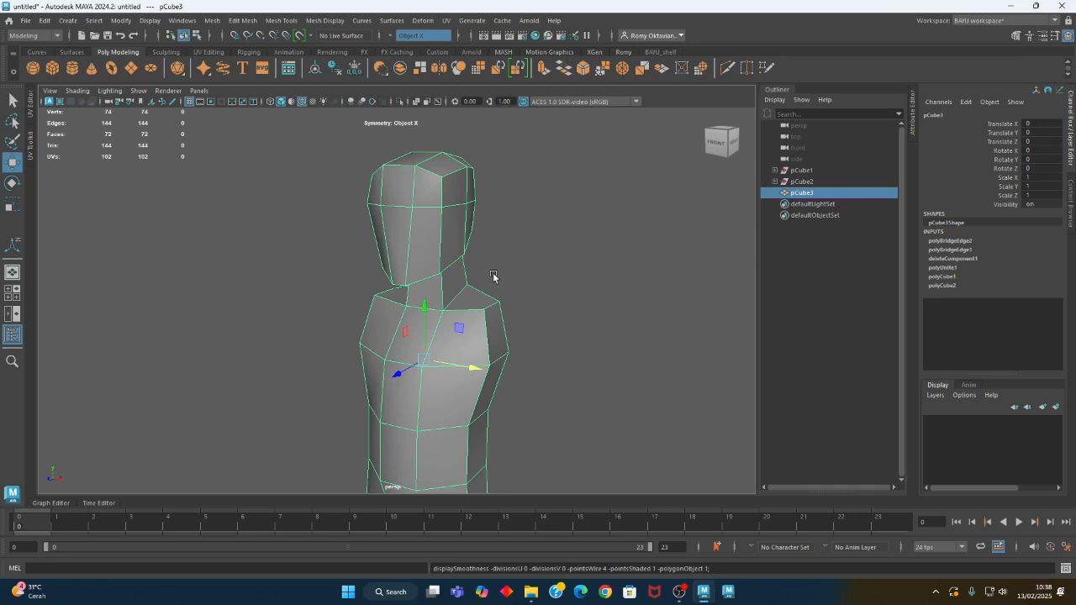
{"action": "key", "text": "2"}
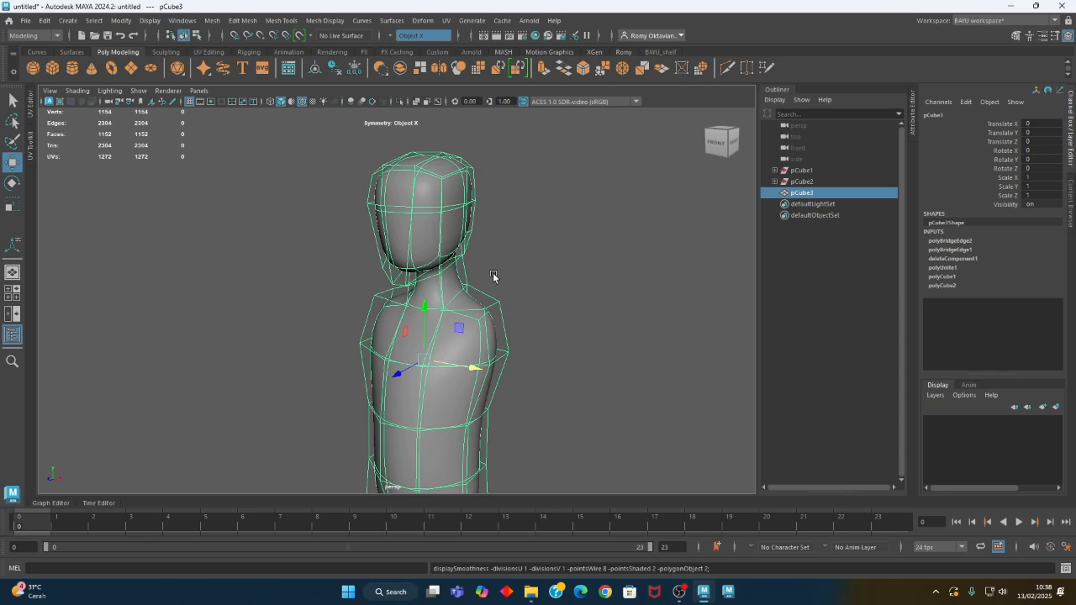
{"action": "key", "text": "3"}
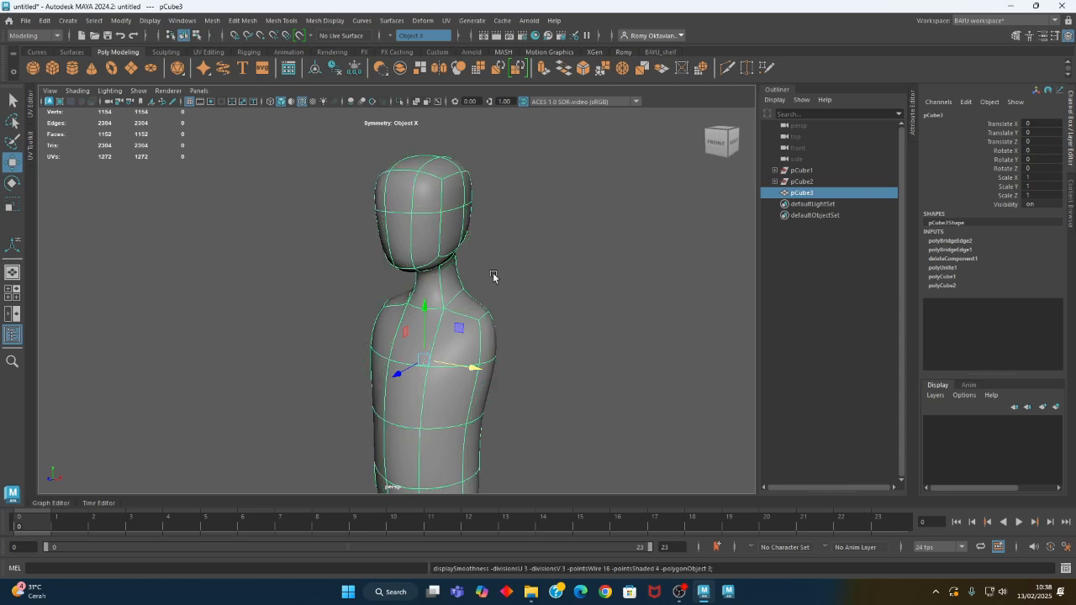
{"action": "left_click_drag", "start_coordinate": [413, 291], "coordinate": [363, 264], "text": "alt"}
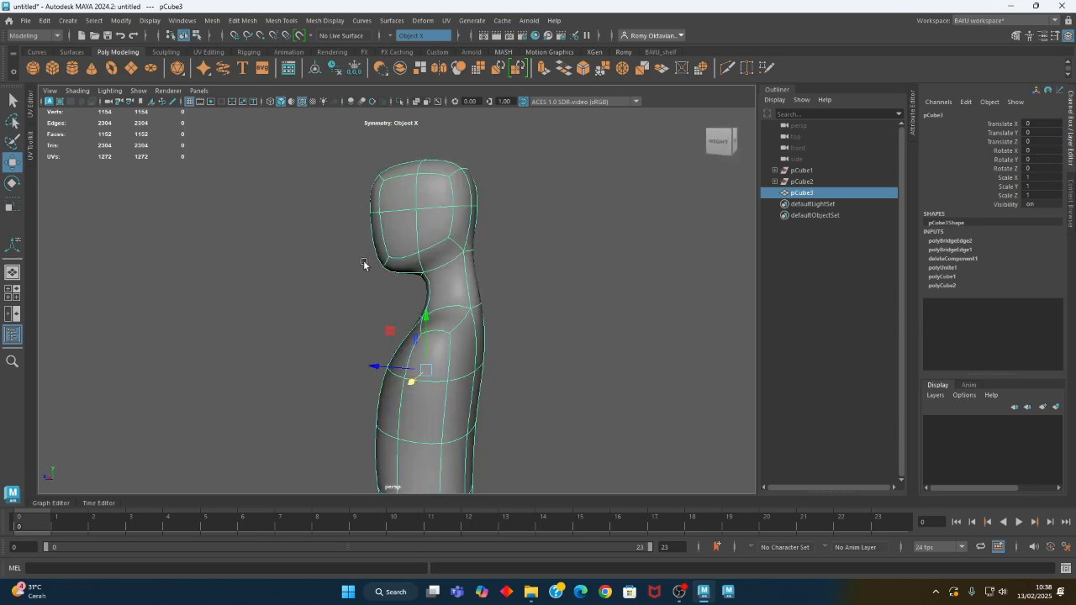
In edge mode, select the centre edge across the upper back of the torso and move it slightly backward
{"action": "right_click_drag", "start_coordinate": [529, 170], "coordinate": [523, 144]}
{"action": "left_click", "coordinate": [434, 205]}
{"action": "left_click_drag", "start_coordinate": [472, 233], "coordinate": [433, 207], "text": "alt"}
{"action": "left_click", "coordinate": [471, 206]}
{"action": "left_click_drag", "start_coordinate": [488, 270], "coordinate": [415, 332], "text": "alt"}
{"action": "middle_click_drag", "start_coordinate": [482, 393], "coordinate": [491, 258], "text": "alt"}
{"action": "left_click_drag", "start_coordinate": [490, 256], "coordinate": [396, 267], "text": "alt"}
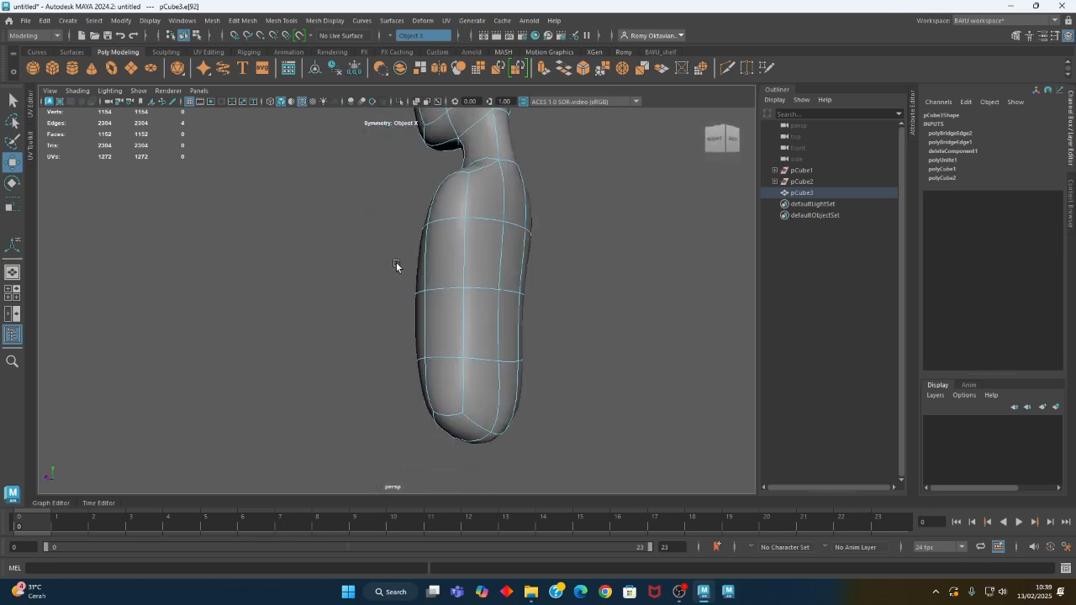
{"action": "left_click", "coordinate": [525, 225]}
{"action": "left_click_drag", "start_coordinate": [524, 226], "coordinate": [531, 266], "text": "alt"}
{"action": "left_click_drag", "start_coordinate": [451, 234], "coordinate": [465, 233]}
{"action": "left_click_drag", "start_coordinate": [502, 325], "coordinate": [448, 324], "text": "alt"}
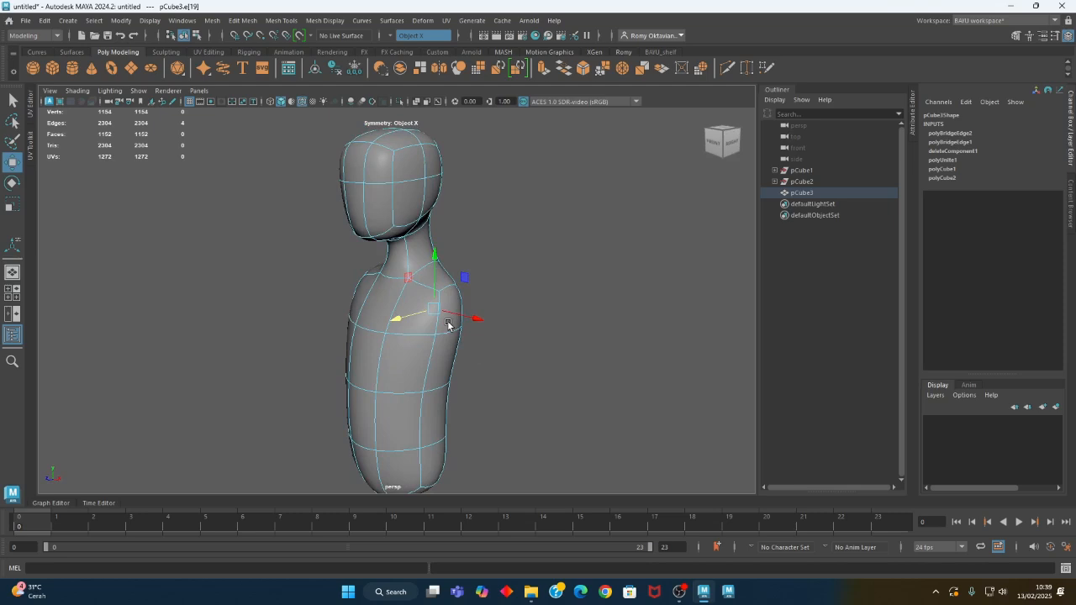
Turn off the smooth preview of the mesh
{"action": "key", "text": "1"}
{"action": "left_click_drag", "start_coordinate": [409, 295], "coordinate": [446, 283], "text": "alt"}
{"action": "middle_click_drag", "start_coordinate": [476, 311], "coordinate": [508, 286], "text": "alt"}
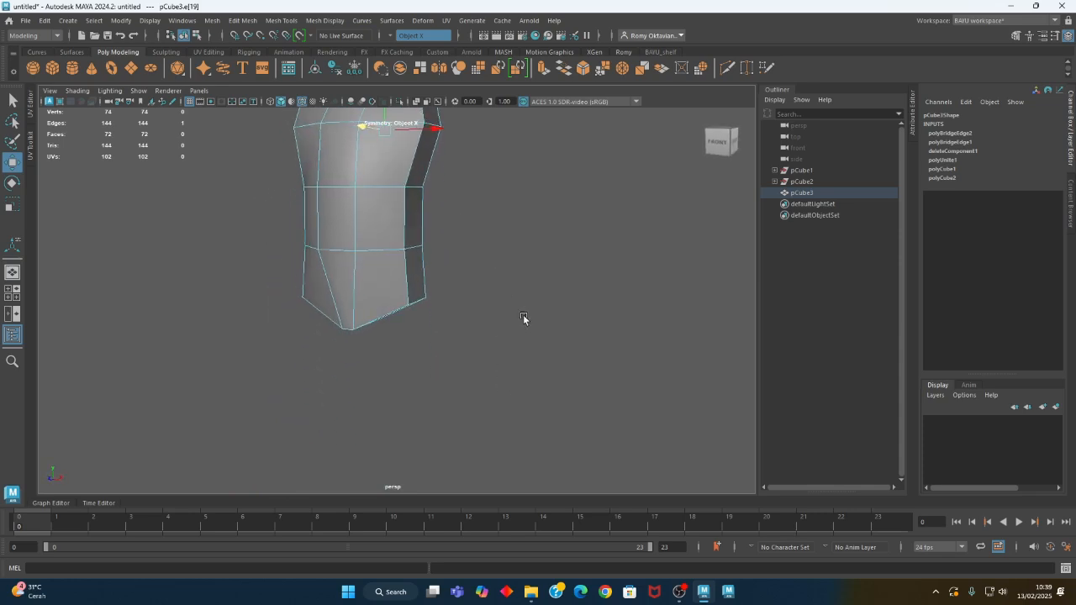
{"action": "right_click_drag", "start_coordinate": [523, 319], "coordinate": [341, 287], "text": "alt"}
{"action": "left_click_drag", "start_coordinate": [340, 287], "coordinate": [442, 336], "text": "alt"}
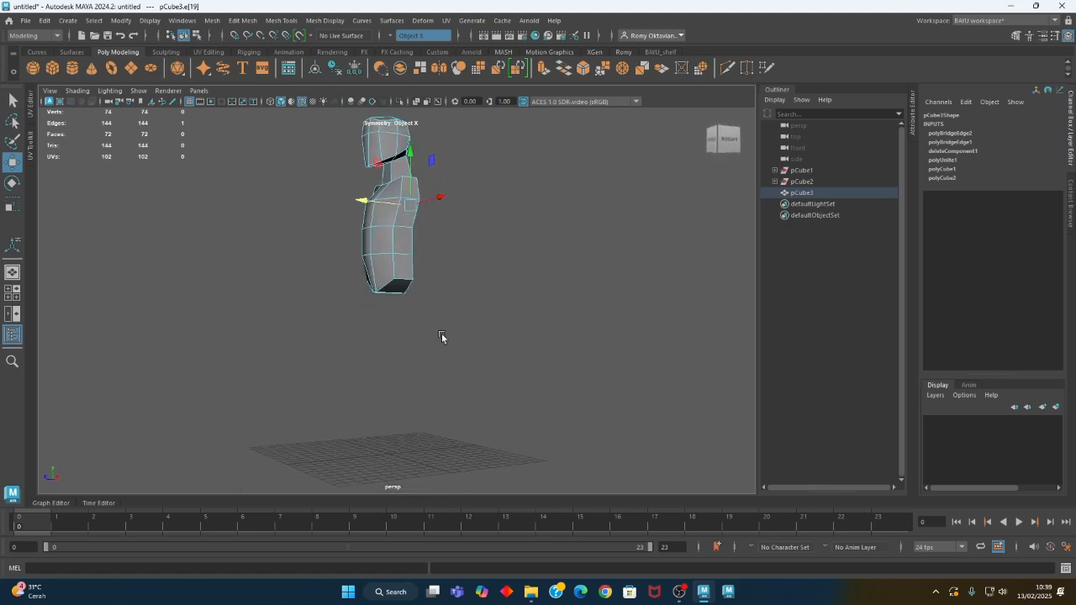
In face mode, select the two sloping faces on the underside of the torso symmetrically
{"action": "right_click", "coordinate": [503, 233]}
{"action": "right_click_drag", "start_coordinate": [497, 271], "coordinate": [498, 271]}
{"action": "left_click_drag", "start_coordinate": [405, 348], "coordinate": [281, 368], "text": "alt"}
{"action": "right_click_drag", "start_coordinate": [282, 372], "coordinate": [478, 348], "text": "alt"}
{"action": "left_click_drag", "start_coordinate": [479, 348], "coordinate": [414, 318], "text": "alt"}
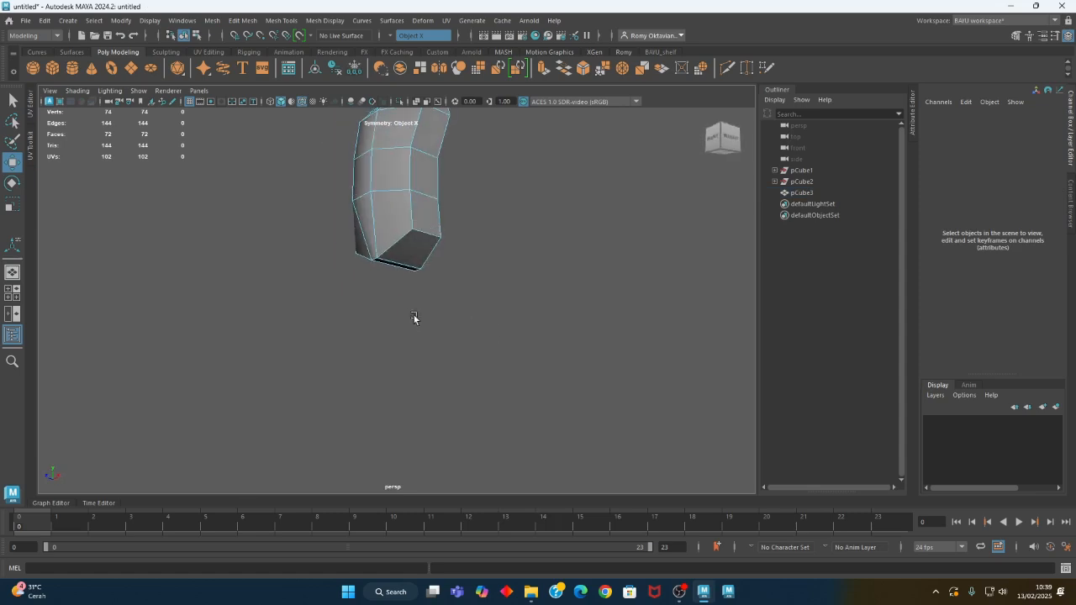
{"action": "left_click", "coordinate": [412, 254]}
{"action": "left_click_drag", "start_coordinate": [412, 254], "coordinate": [475, 333], "text": "alt"}
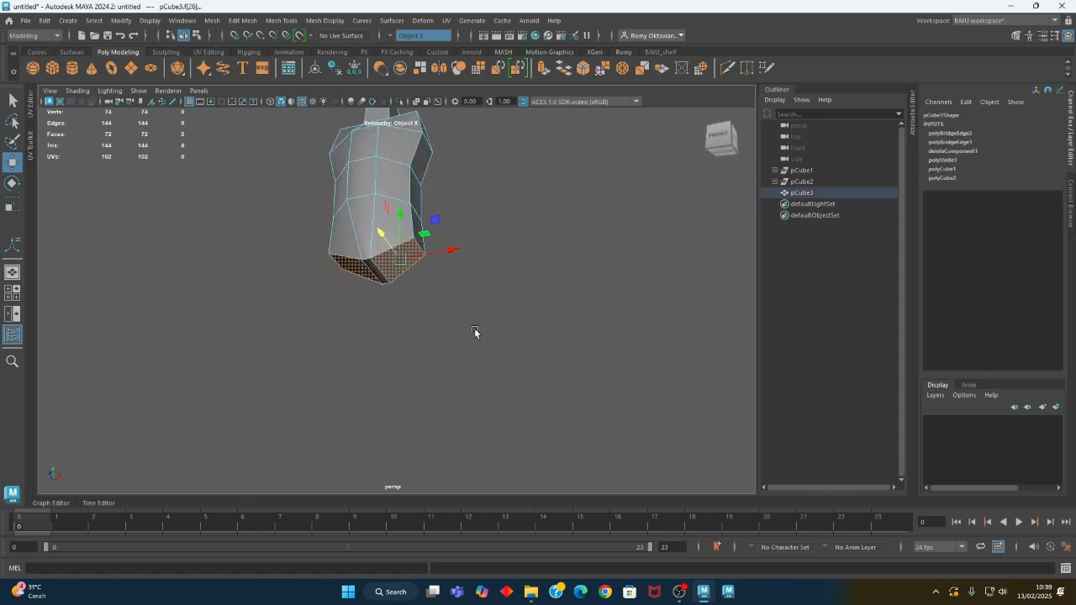
Extrude the two selected faces under the torso and pull them down to the ground grid and outward to form the legs
{"action": "left_click", "coordinate": [229, 22]}
{"action": "left_click", "coordinate": [276, 130]}
{"action": "left_click_drag", "start_coordinate": [441, 221], "coordinate": [453, 386], "text": "alt"}
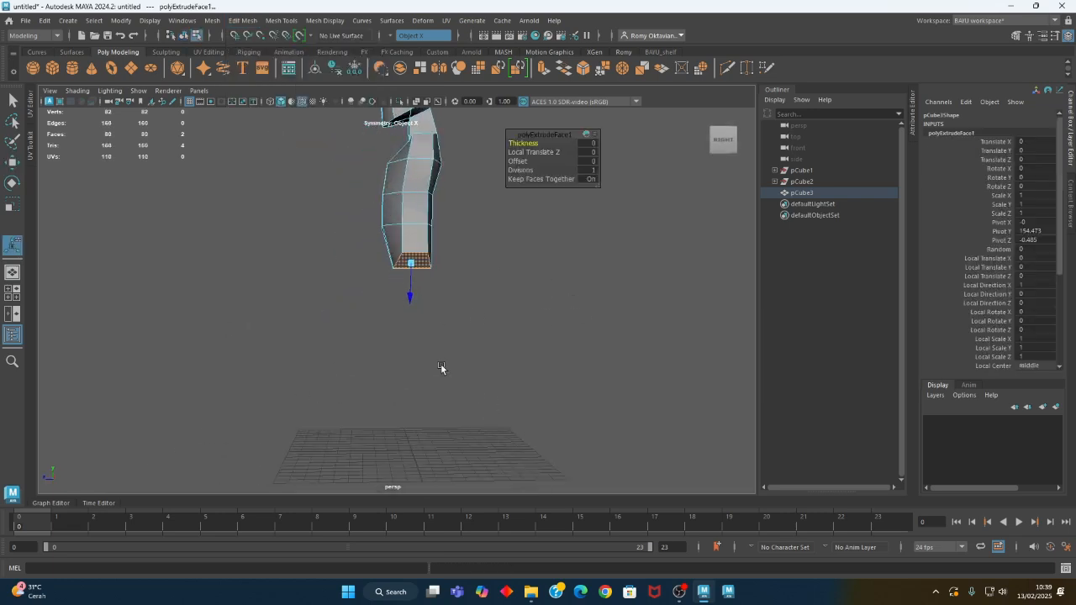
{"action": "key", "text": "w"}
{"action": "left_click_drag", "start_coordinate": [359, 329], "coordinate": [451, 337], "text": "alt"}
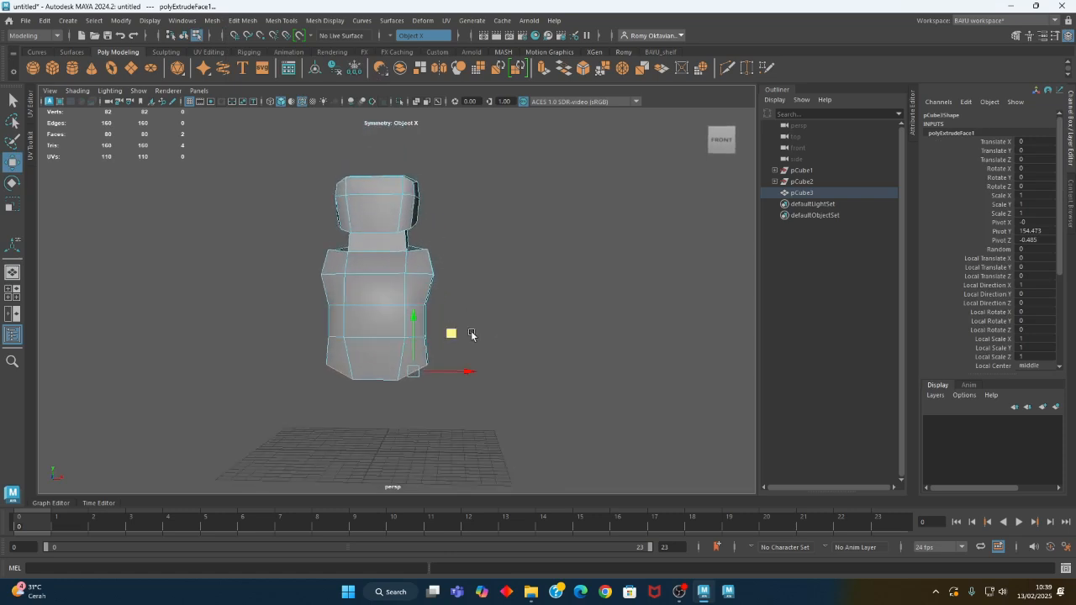
{"action": "key", "text": "ctrl+z"}
{"action": "left_click", "coordinate": [471, 331]}
{"action": "left_click_drag", "start_coordinate": [471, 329], "coordinate": [425, 288], "text": "alt"}
{"action": "left_click", "coordinate": [397, 281]}
{"action": "key", "text": "["}
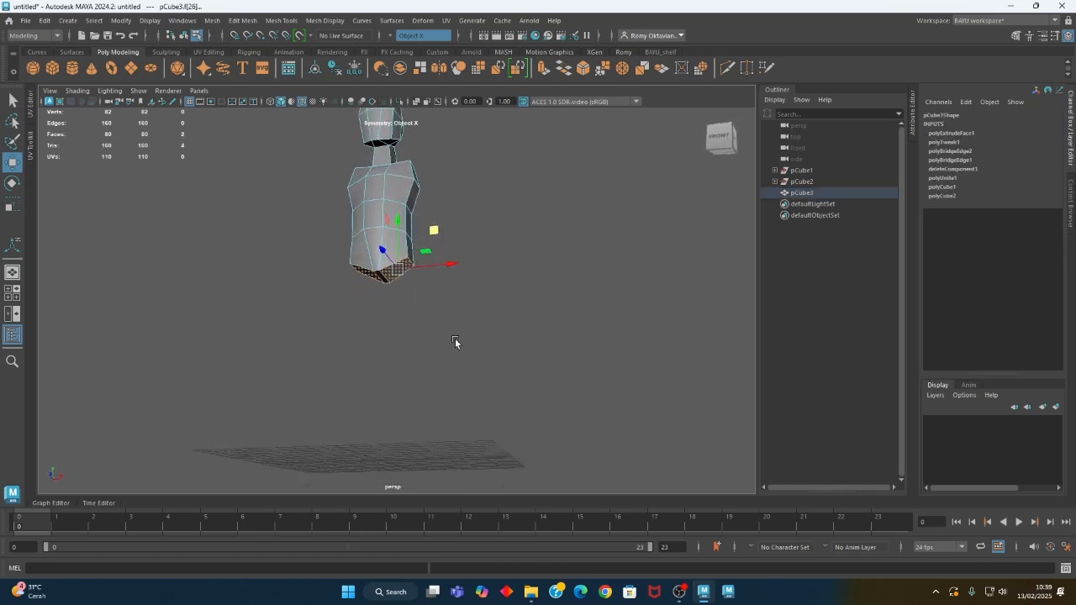
{"action": "middle_click_drag", "start_coordinate": [436, 228], "coordinate": [464, 410]}
{"action": "left_click_drag", "start_coordinate": [464, 407], "coordinate": [465, 397]}
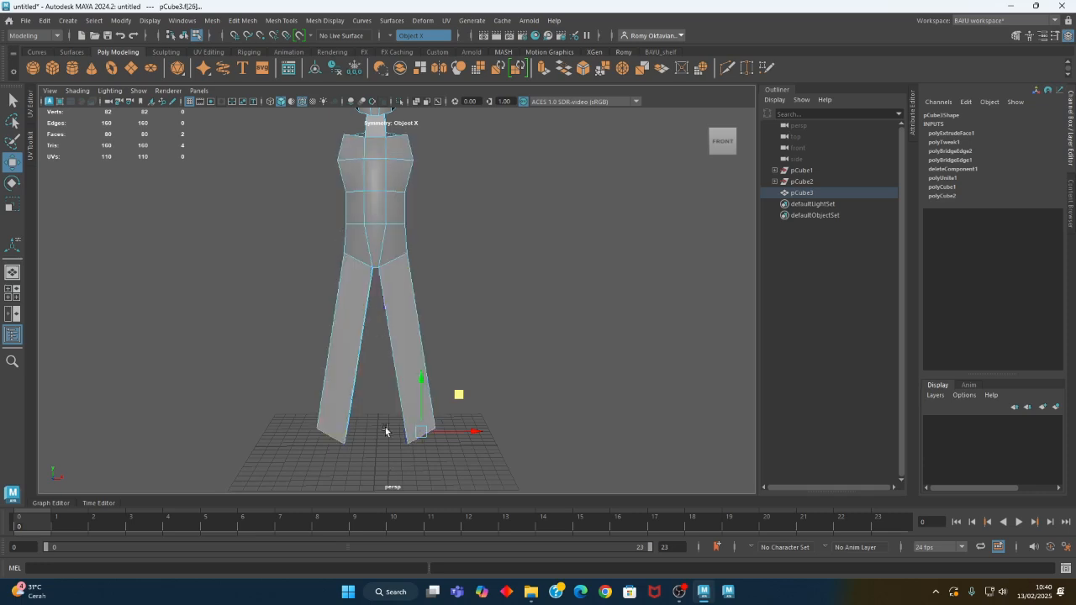
Scale the slanted end faces of both legs flat along the vertical axis and spread them slightly apart
{"action": "middle_click_drag", "start_coordinate": [501, 236], "coordinate": [502, 284], "text": "alt"}
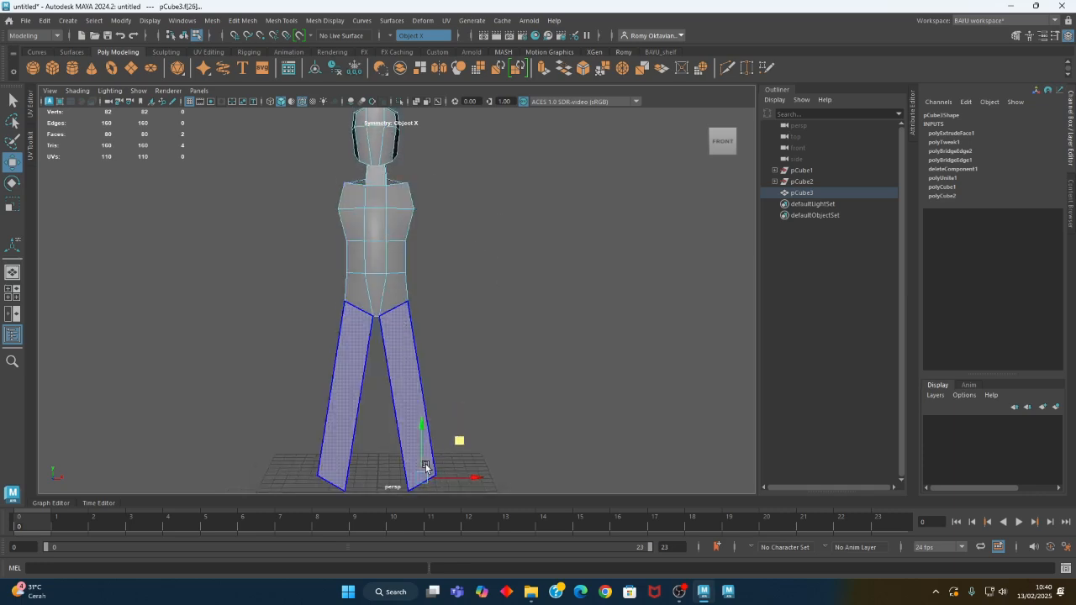
{"action": "left_click_drag", "start_coordinate": [524, 423], "coordinate": [496, 374], "text": "alt"}
{"action": "key", "text": "r"}
{"action": "left_click_drag", "start_coordinate": [427, 471], "coordinate": [396, 419], "text": "alt"}
{"action": "key", "text": "w"}
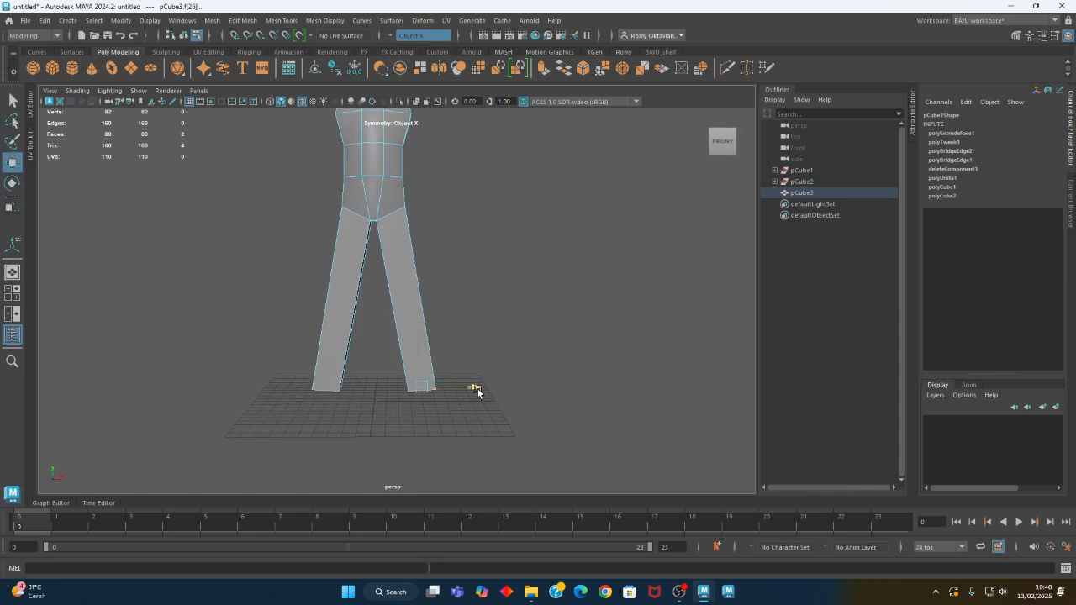
{"action": "left_click_drag", "start_coordinate": [474, 389], "coordinate": [399, 370], "text": "alt"}
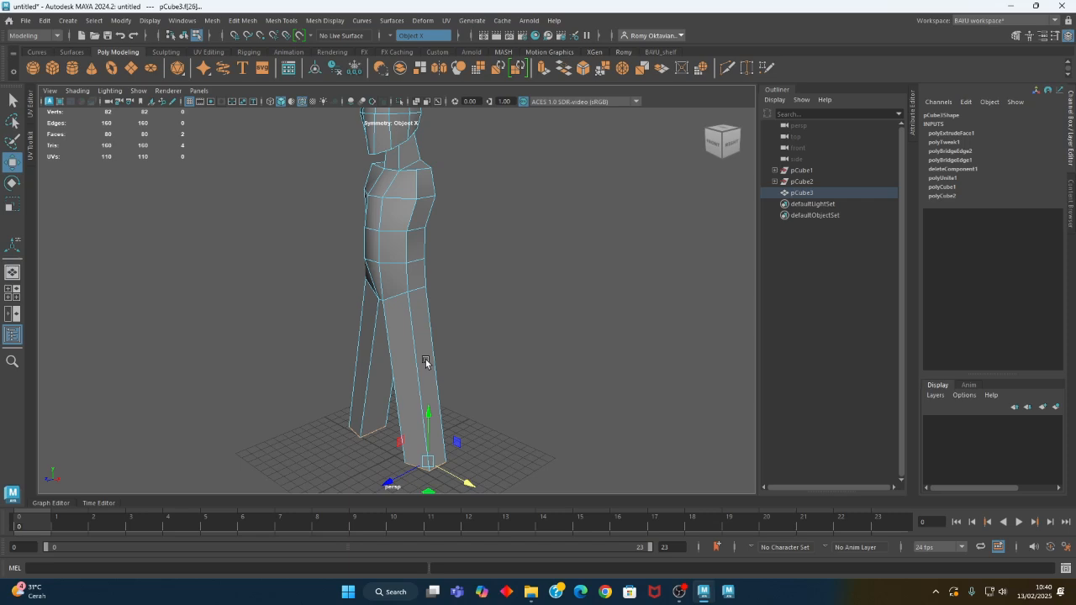
Examine the legs, the torso's side faces and the shoulder area of the figure from several angles
{"action": "left_click_drag", "start_coordinate": [476, 423], "coordinate": [546, 396], "text": "alt"}
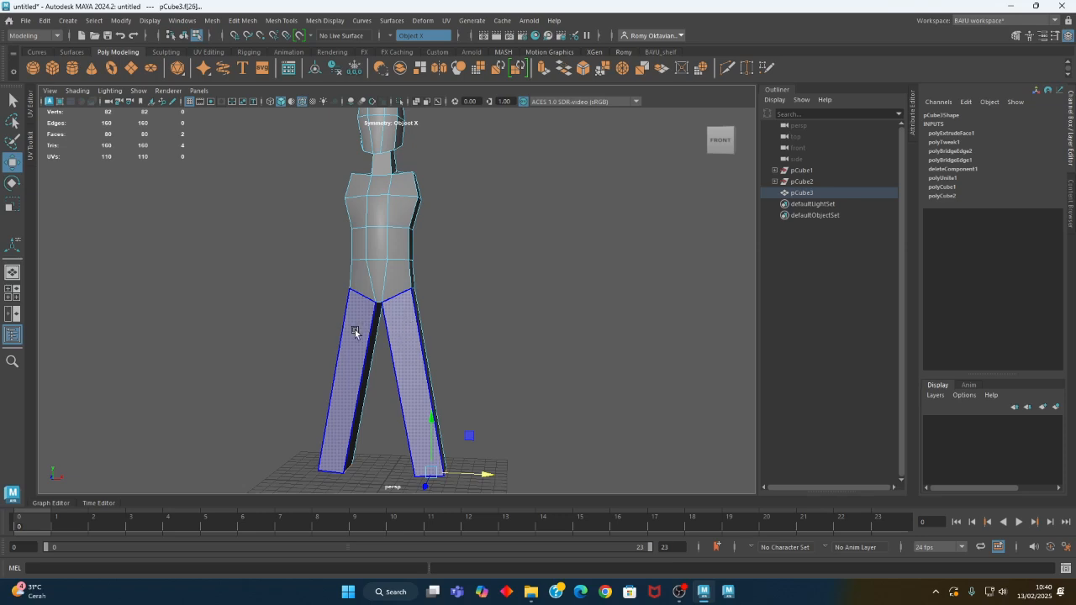
{"action": "left_click_drag", "start_coordinate": [367, 360], "coordinate": [381, 339], "text": "alt"}
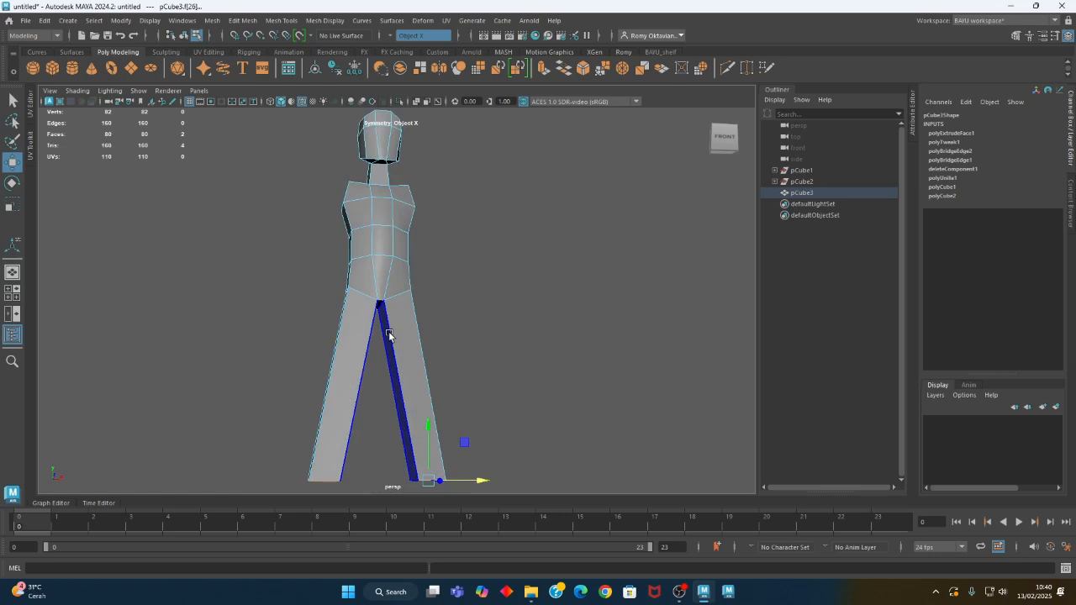
{"action": "left_click_drag", "start_coordinate": [460, 261], "coordinate": [416, 267], "text": "alt"}
{"action": "right_click_drag", "start_coordinate": [415, 266], "coordinate": [522, 261], "text": "alt"}
{"action": "middle_click_drag", "start_coordinate": [488, 192], "coordinate": [440, 284], "text": "alt"}
{"action": "left_click_drag", "start_coordinate": [440, 284], "coordinate": [479, 266], "text": "alt"}
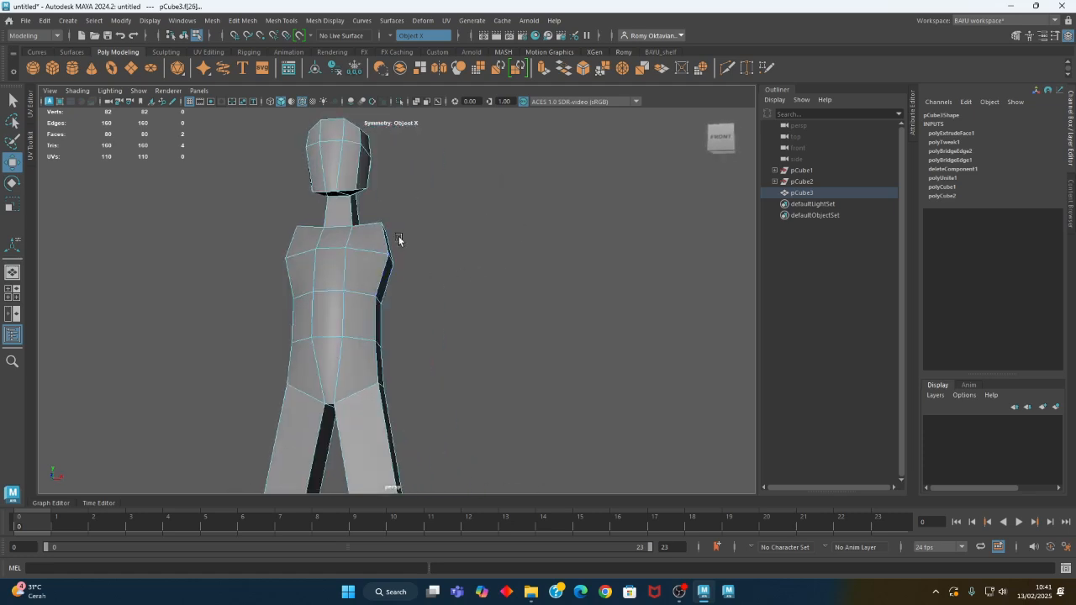
{"action": "left_click_drag", "start_coordinate": [412, 378], "coordinate": [405, 359], "text": "alt"}
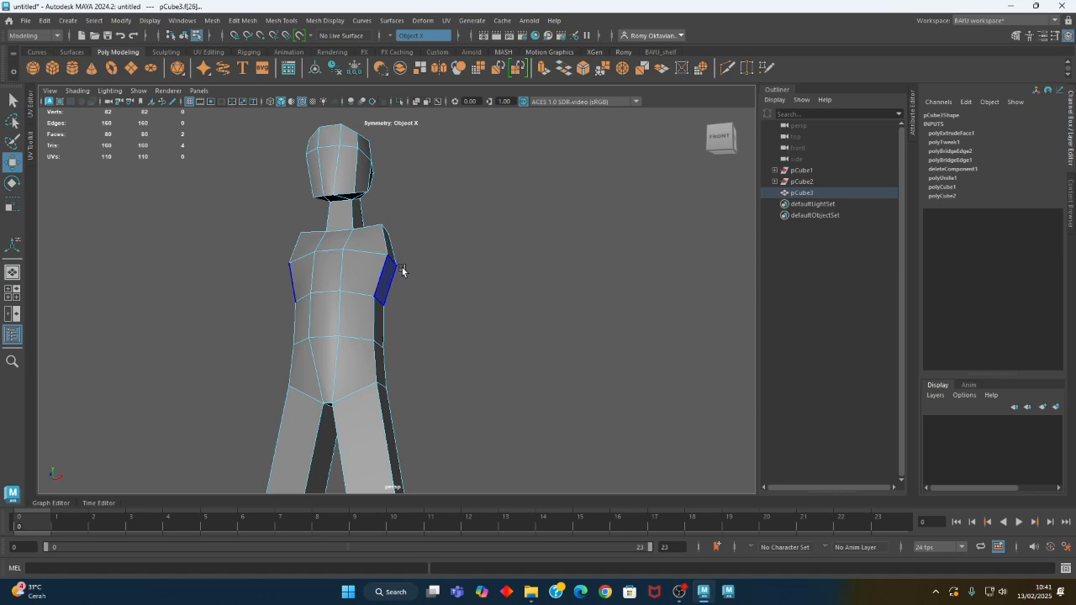
{"action": "left_click", "coordinate": [423, 333]}
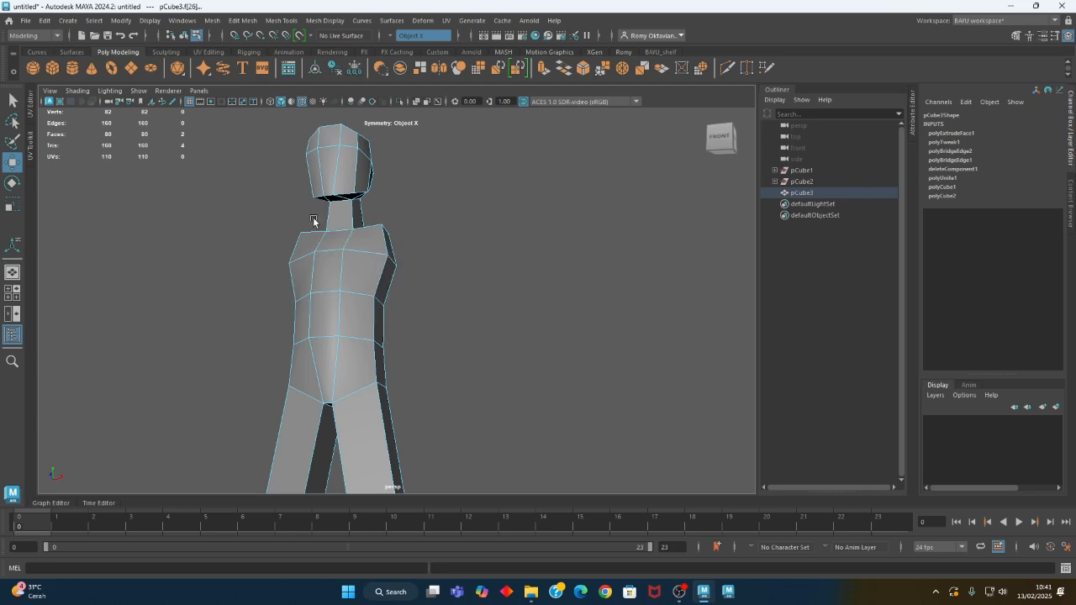
{"action": "scroll", "coordinate": [458, 303], "scroll_direction": "up", "scroll_amount": 3}
{"action": "scroll", "coordinate": [467, 294], "scroll_direction": "down", "scroll_amount": 3}
Move the end faces of both legs slightly backward so the legs slant back in side view
{"action": "left_click_drag", "start_coordinate": [485, 353], "coordinate": [361, 356], "text": "alt"}
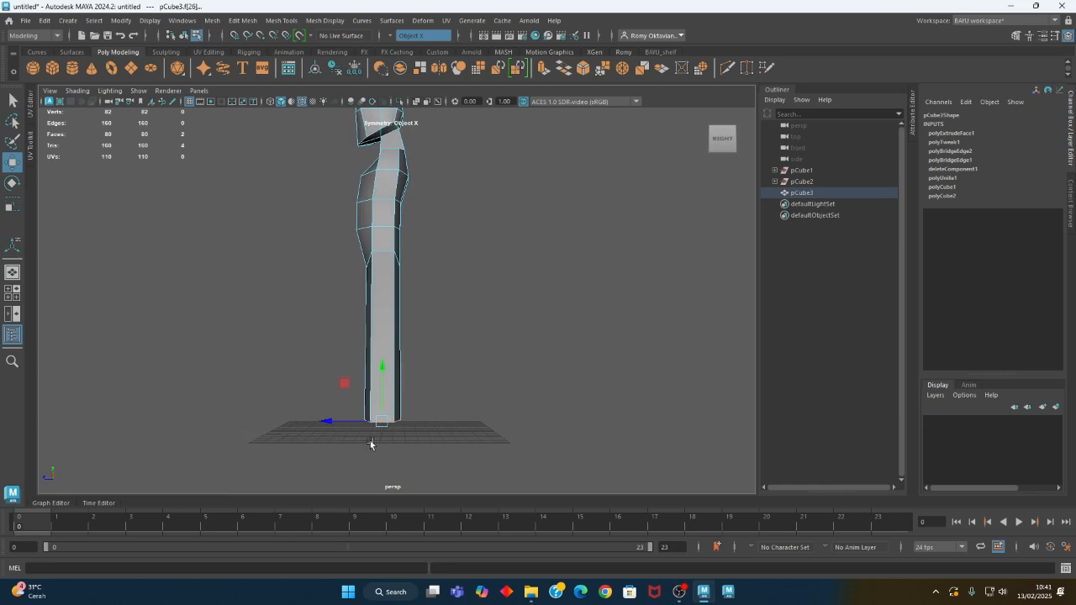
{"action": "left_click_drag", "start_coordinate": [329, 423], "coordinate": [347, 425]}
{"action": "middle_click_drag", "start_coordinate": [362, 379], "coordinate": [349, 417], "text": "alt"}
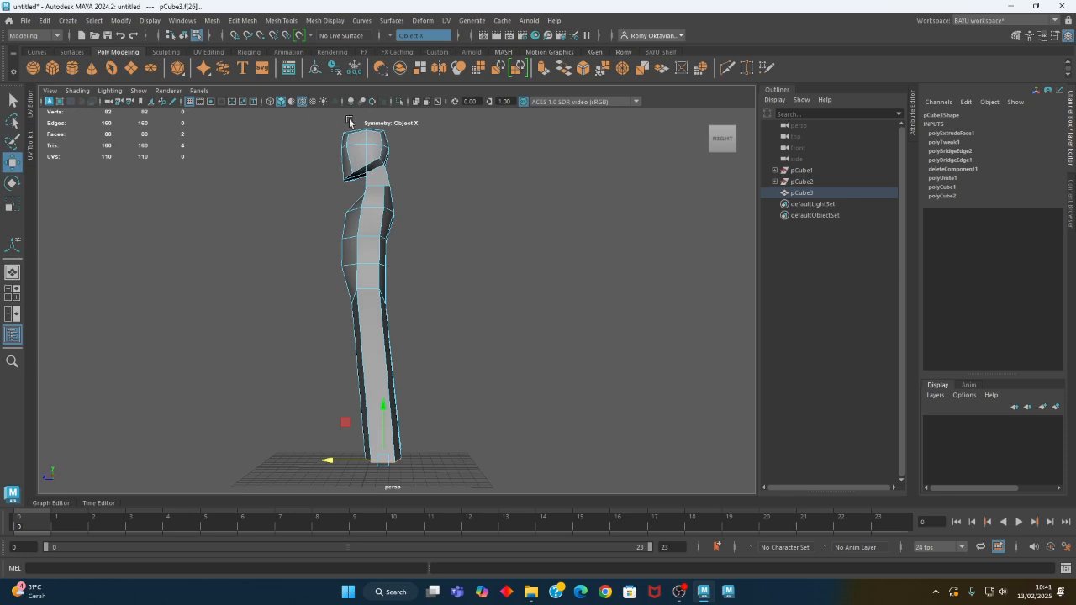
In vertex mode, flatten the front pair and the back pair of vertices at the leg ends along the depth axis
{"action": "left_click_drag", "start_coordinate": [403, 476], "coordinate": [396, 356], "text": "alt"}
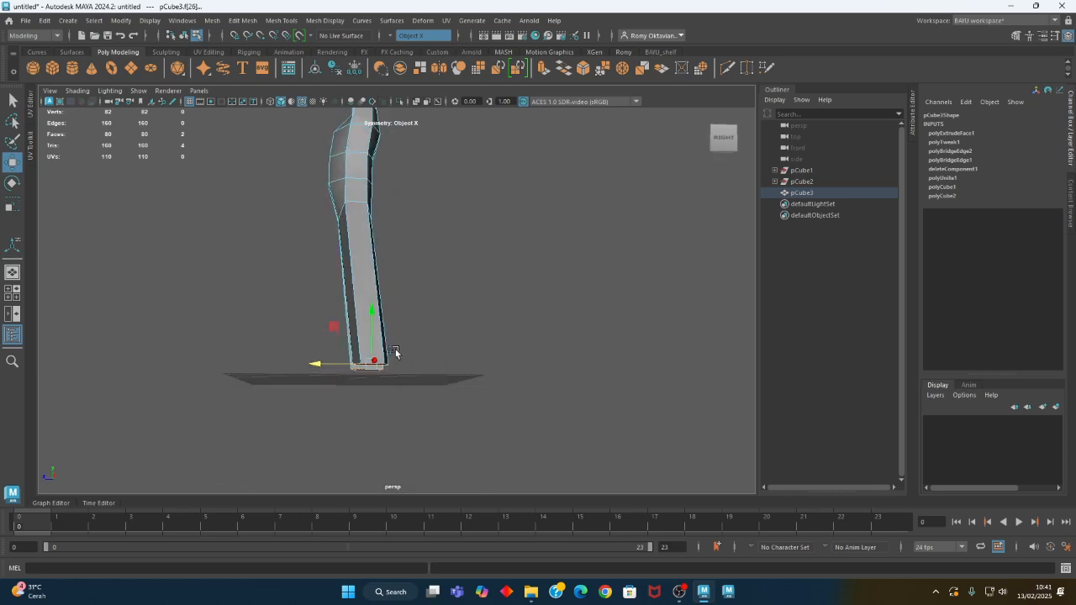
{"action": "right_click_drag", "start_coordinate": [397, 355], "coordinate": [510, 358], "text": "alt"}
{"action": "right_click_drag", "start_coordinate": [429, 254], "coordinate": [373, 247]}
{"action": "left_click_drag", "start_coordinate": [294, 356], "coordinate": [354, 428]}
{"action": "left_click_drag", "start_coordinate": [353, 428], "coordinate": [347, 410], "text": "alt"}
{"action": "left_click_drag", "start_coordinate": [235, 335], "coordinate": [351, 486]}
{"action": "key", "text": "r"}
{"action": "left_click", "coordinate": [284, 373]}
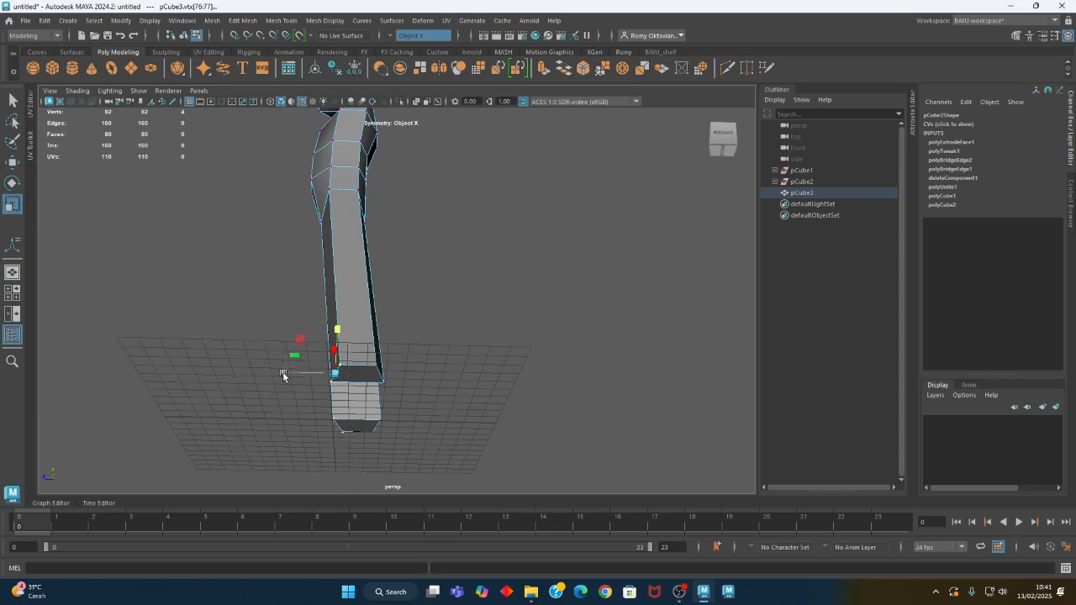
{"action": "left_click_drag", "start_coordinate": [480, 311], "coordinate": [365, 445]}
{"action": "left_click_drag", "start_coordinate": [329, 373], "coordinate": [536, 378]}
Activate the Insert Edge Loop tool and bring both legs into view for adding loops
{"action": "left_click_drag", "start_coordinate": [433, 442], "coordinate": [374, 296], "text": "alt"}
{"action": "left_click", "coordinate": [243, 21]}
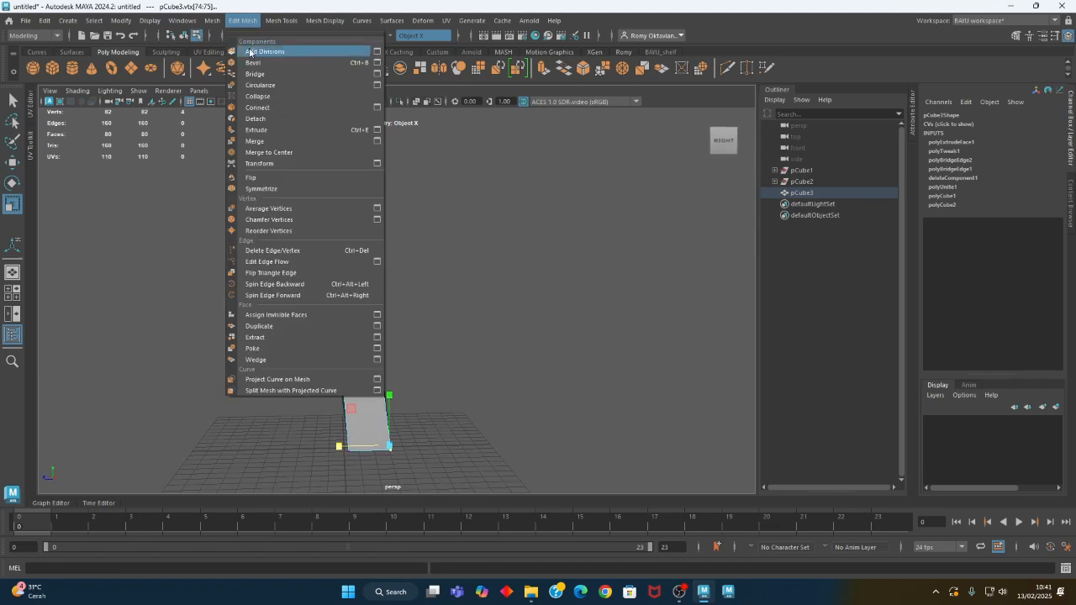
{"action": "mouse_move", "coordinate": [293, 22]}
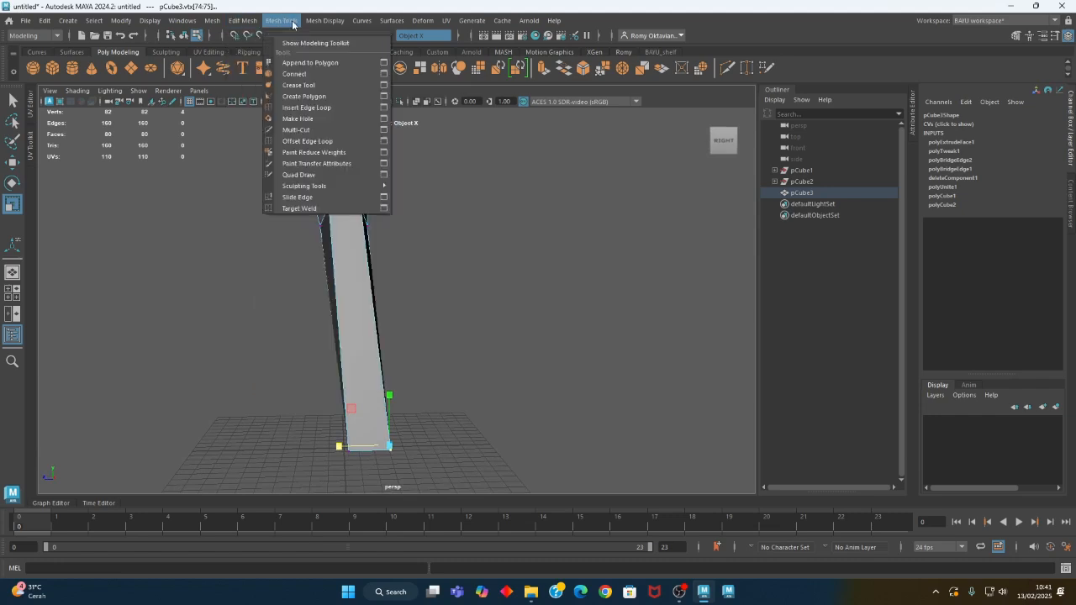
{"action": "left_click", "coordinate": [321, 109]}
{"action": "left_click_drag", "start_coordinate": [334, 311], "coordinate": [435, 322], "text": "alt"}
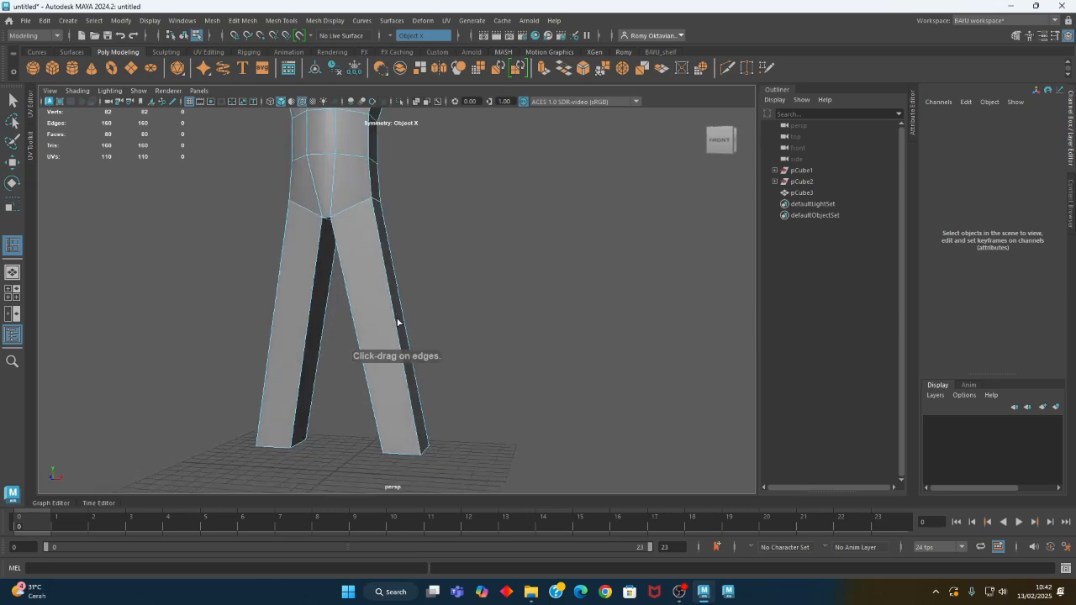